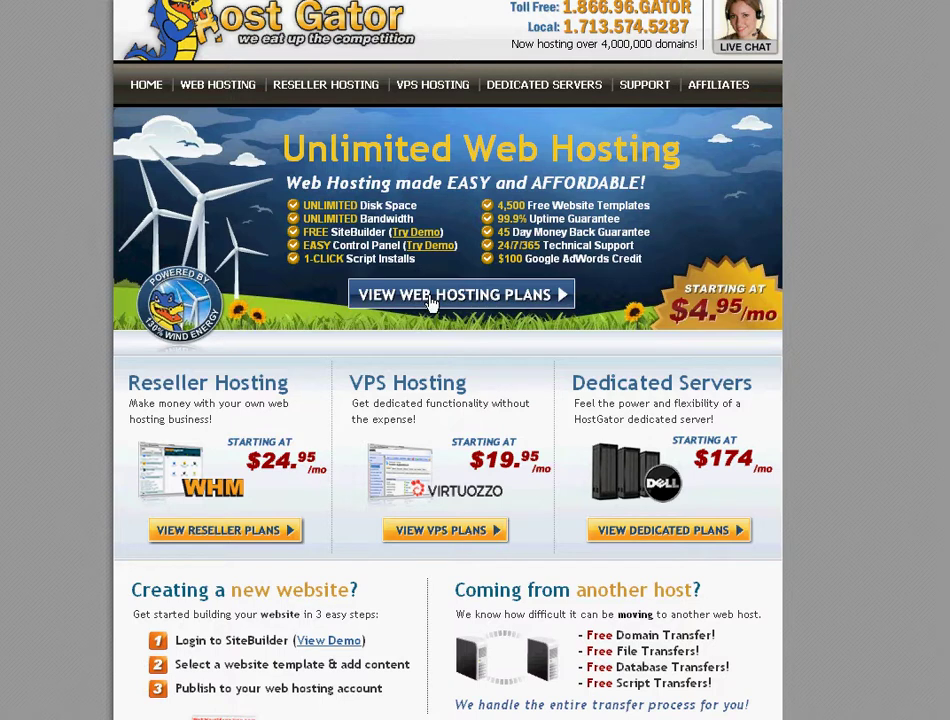
Open the web hosting plans page using the VIEW WEB HOSTING PLANS banner button on HostGator's home page
click(430, 300)
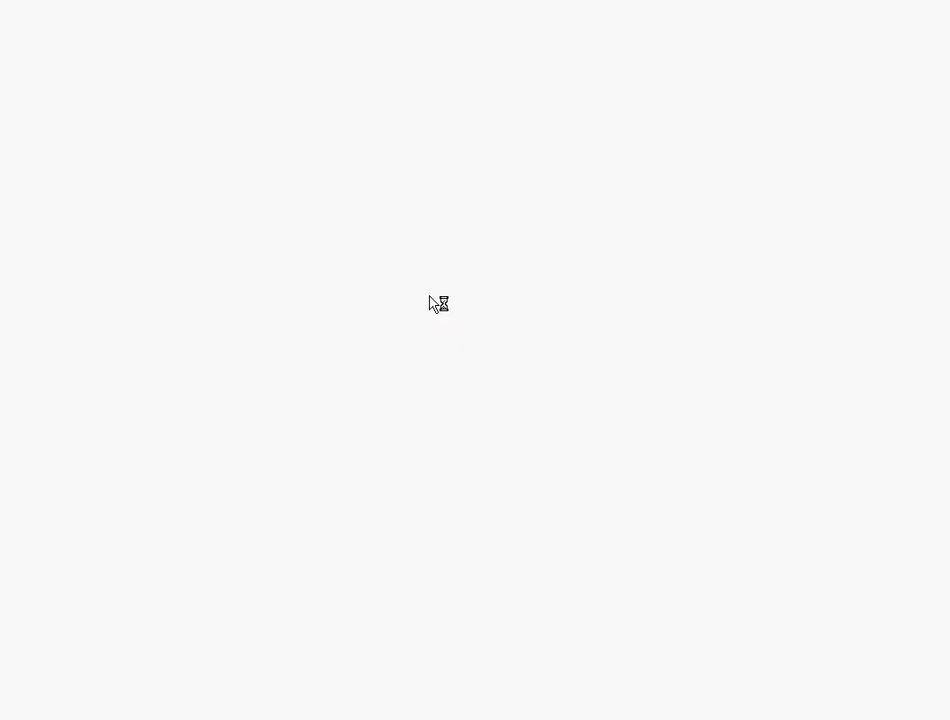
Choose 'Monthly - $9.95/mo' billing for the Baby plan and order it
scroll(460, 340, down, 3)
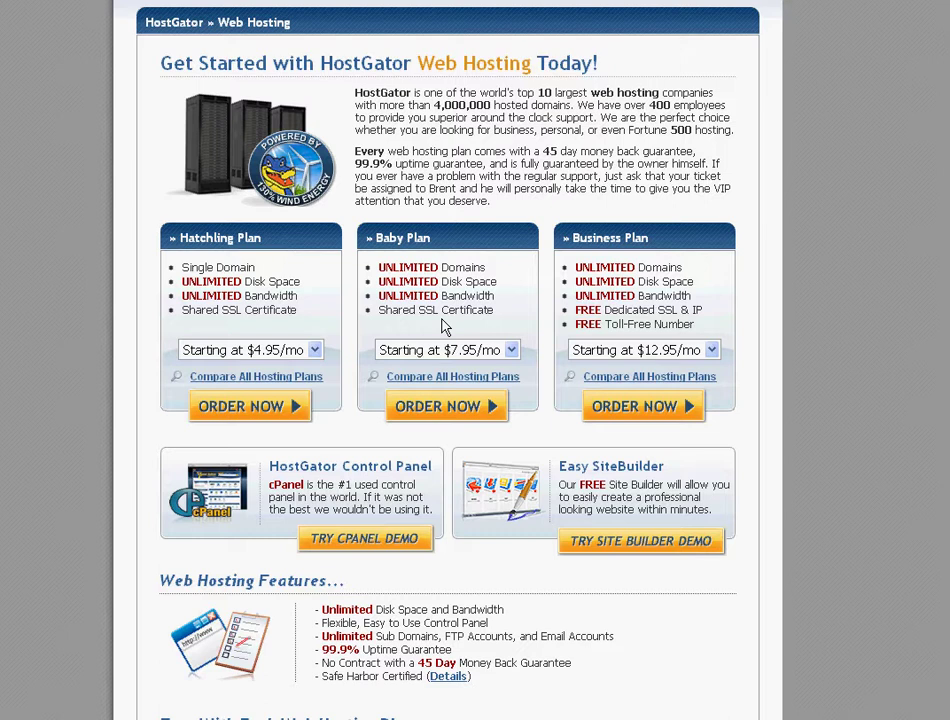
click(472, 352)
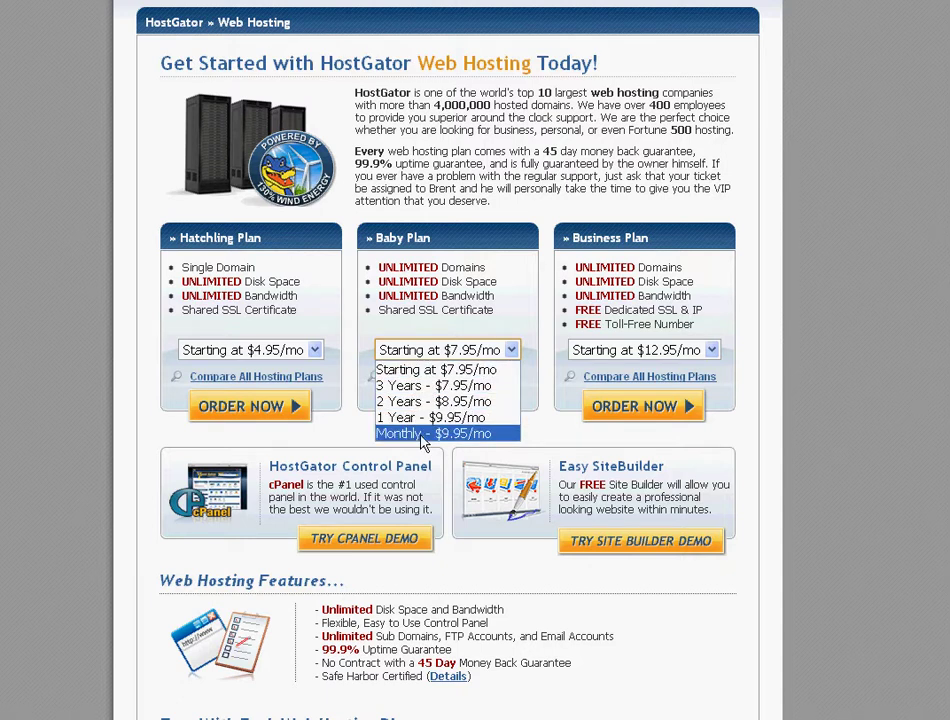
click(424, 434)
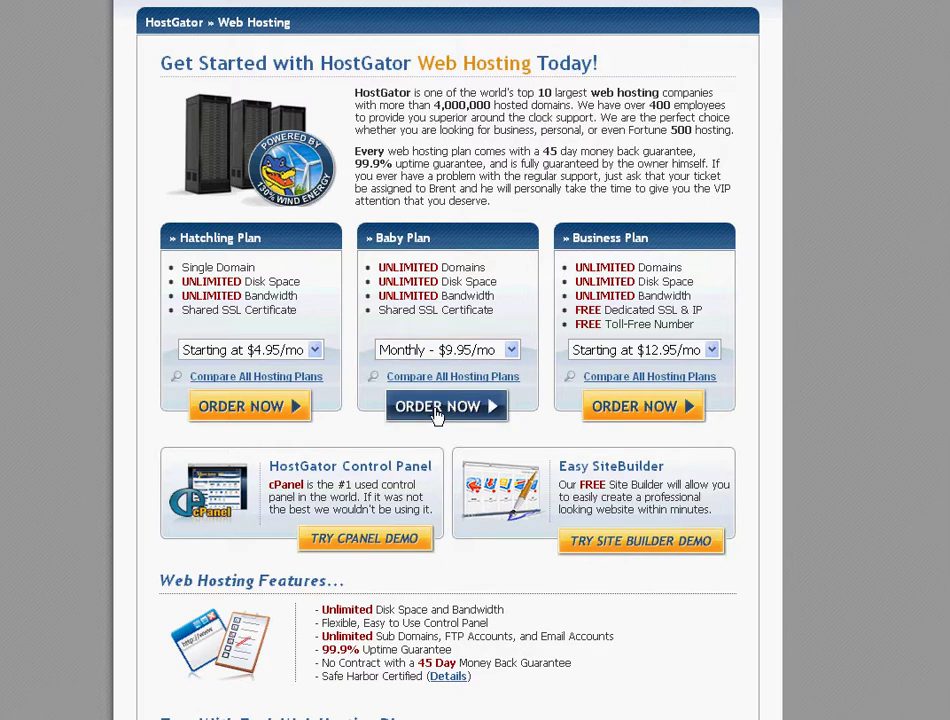
click(440, 414)
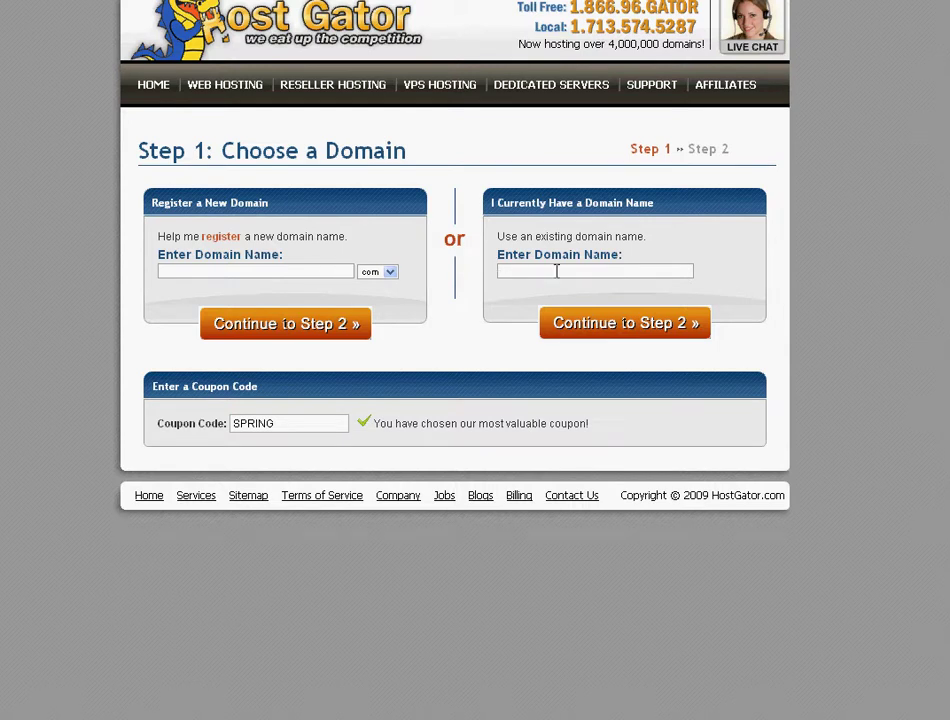
Enter allforsite.info as the already-owned domain and continue to Step 2
click(556, 271)
text(allf)
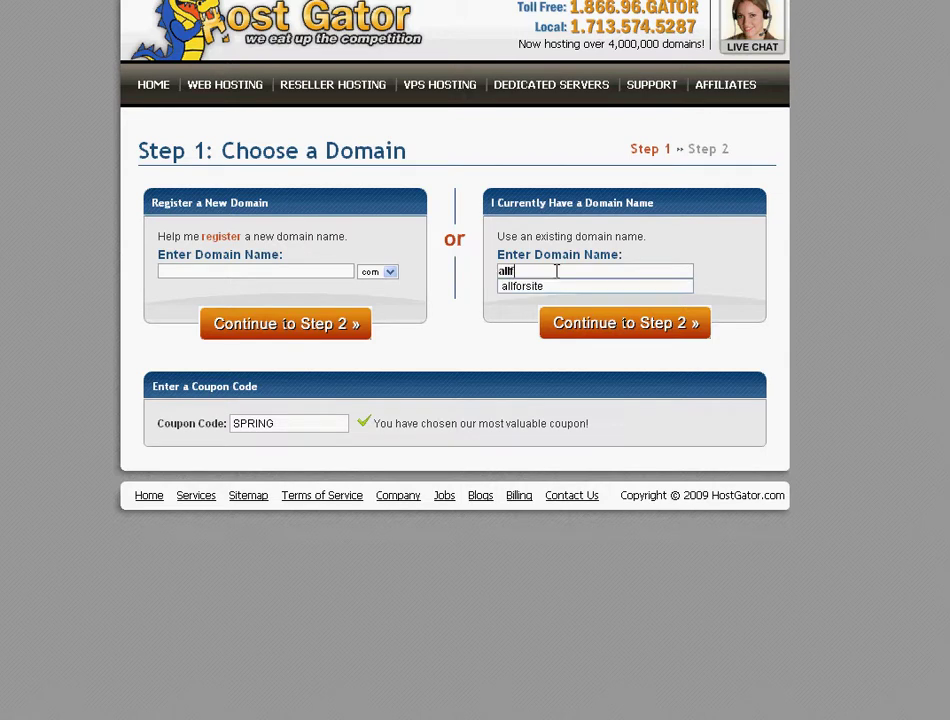
text(orsite.info)
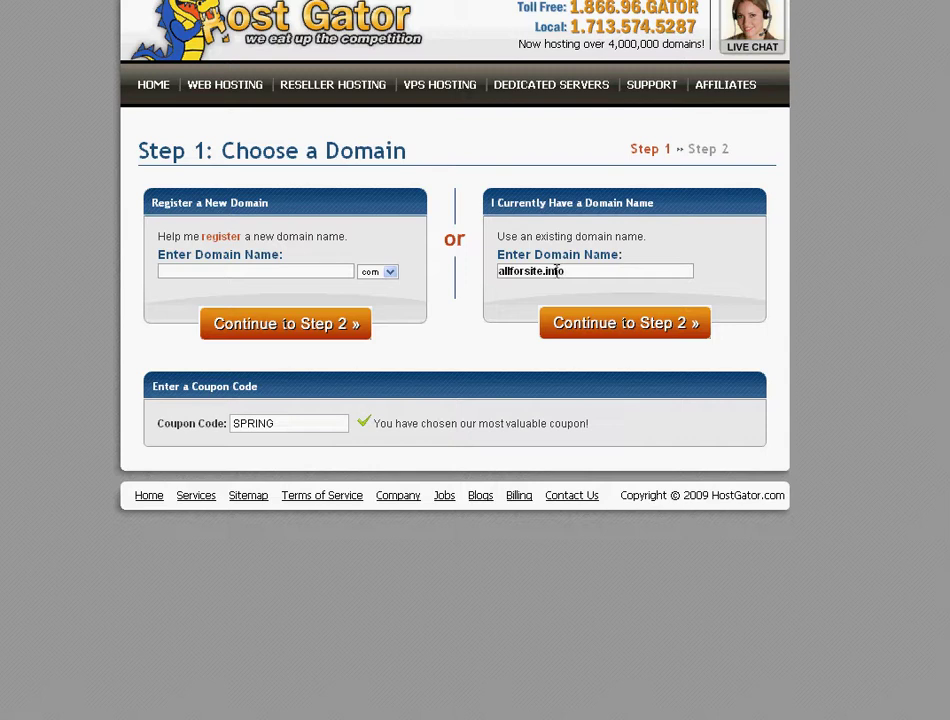
click(573, 333)
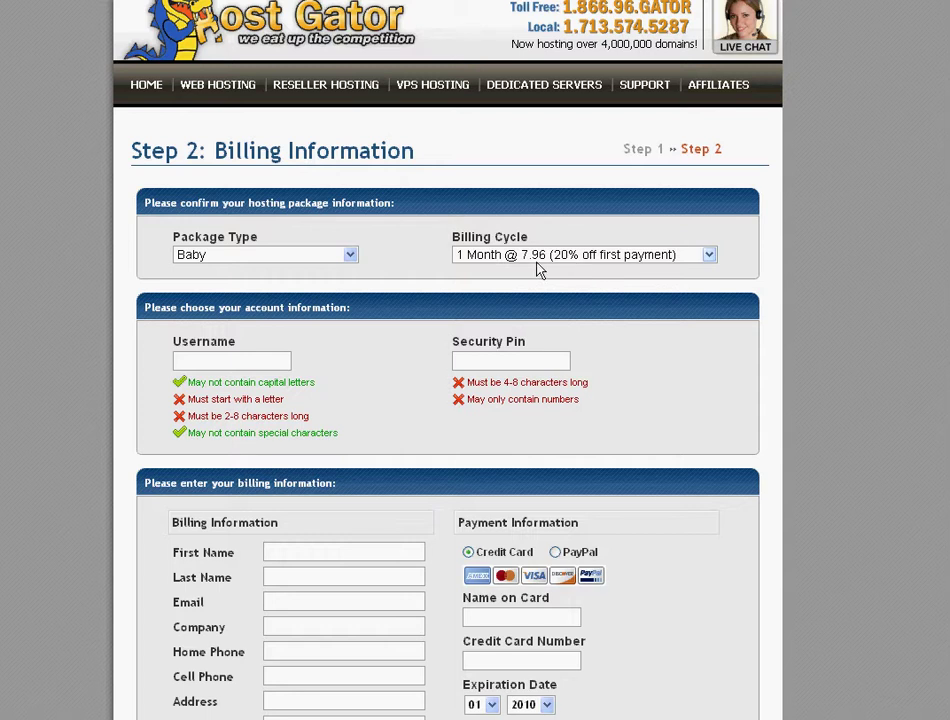
Create the hosting account on the billing page, totalling $7.96 with the SPRING credit
scroll(548, 272, down, 3)
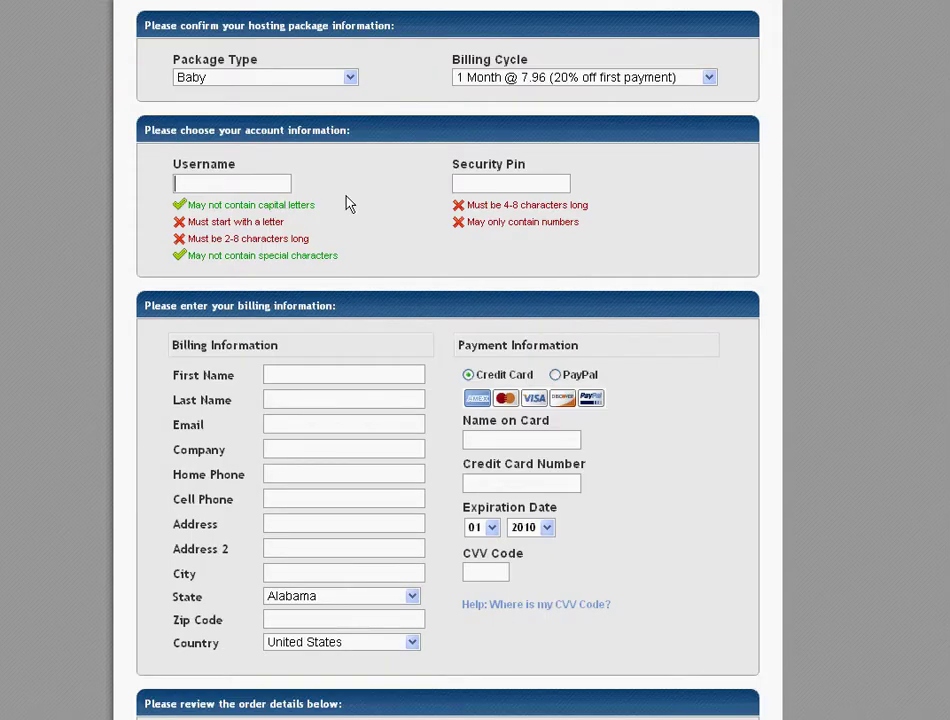
scroll(343, 328, down, 4)
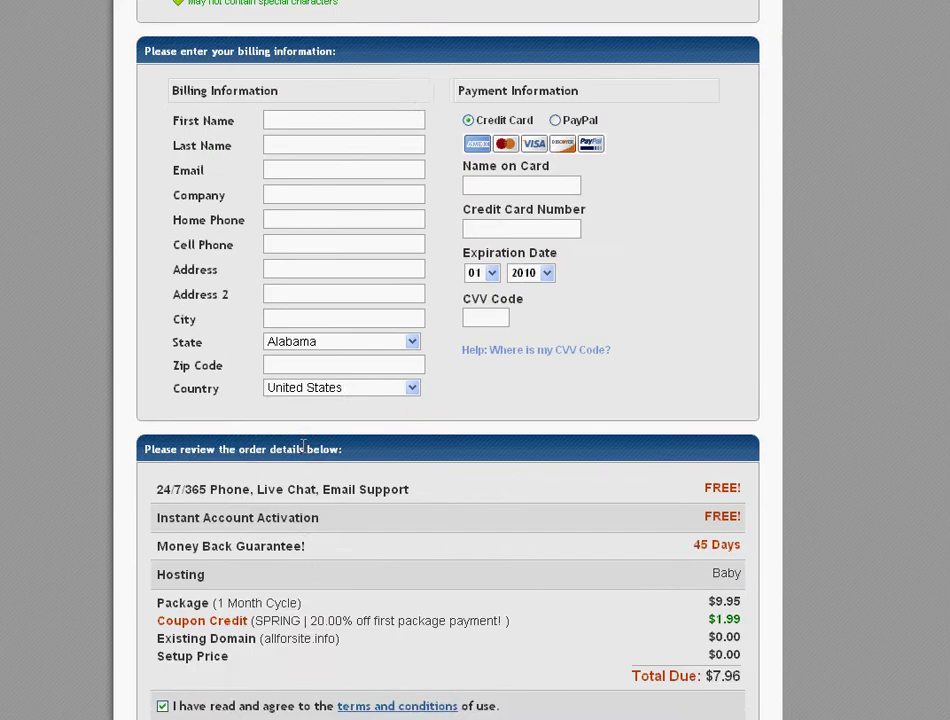
scroll(210, 248, up, 3)
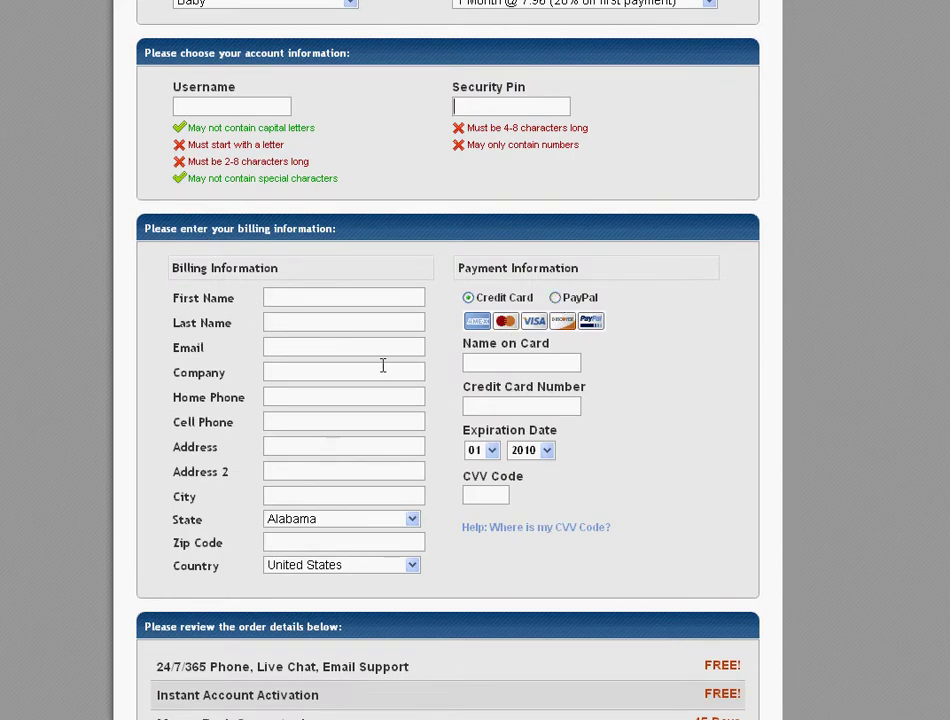
scroll(382, 365, down, 4)
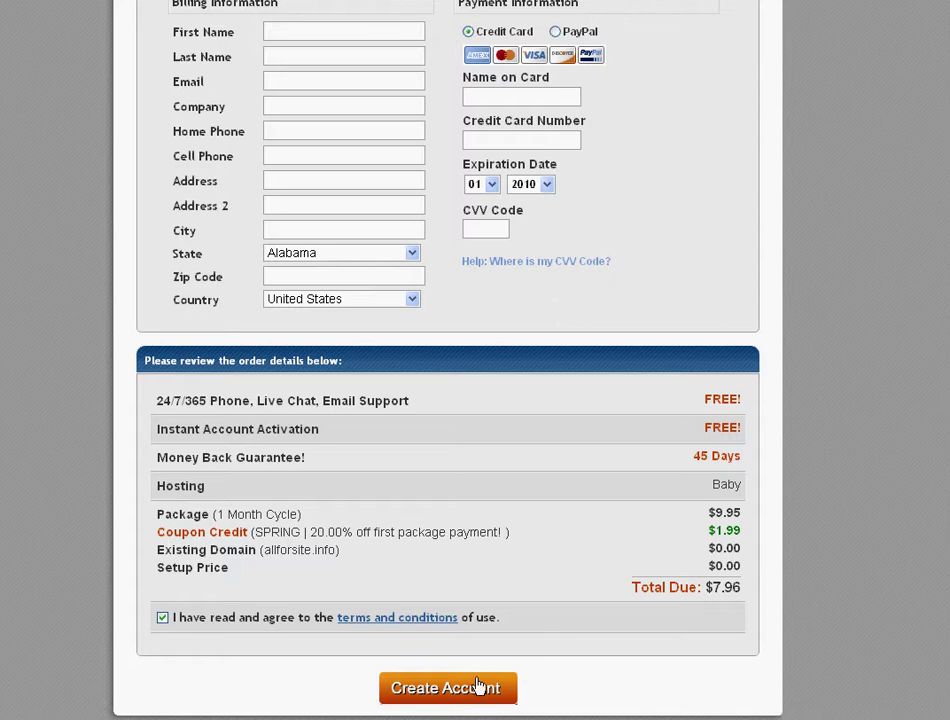
click(452, 696)
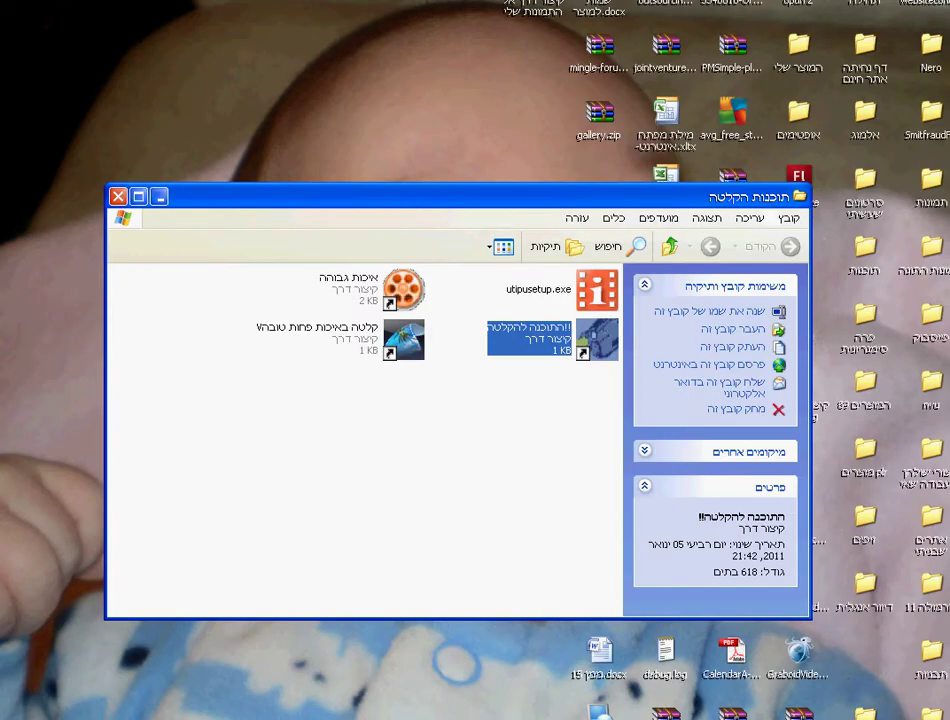
Minimize the file browser and launch Outlook Express from its desktop shortcut
click(160, 197)
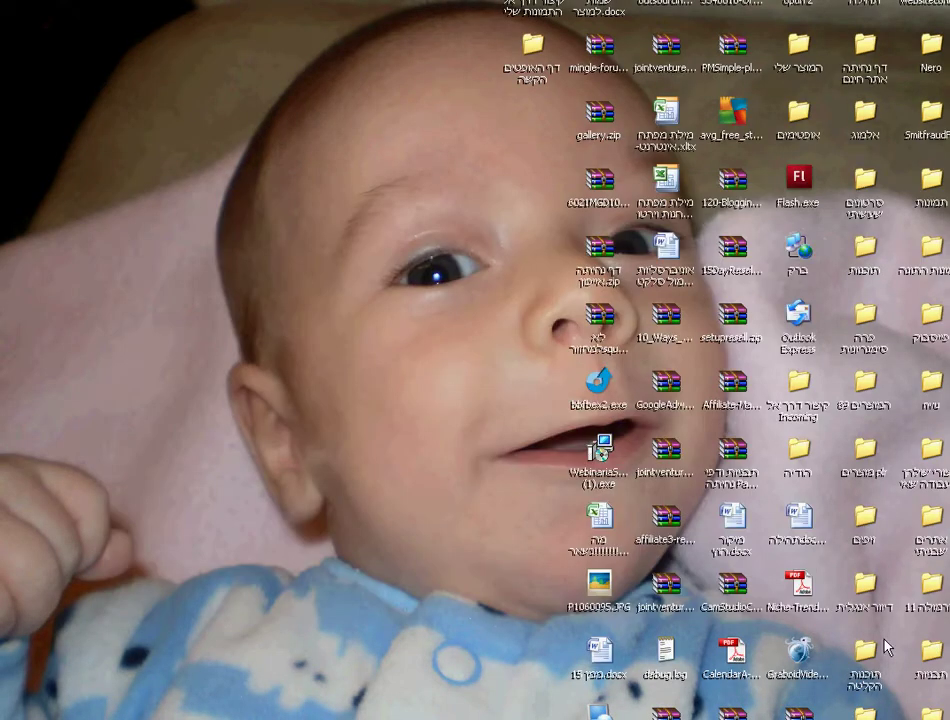
key(super)
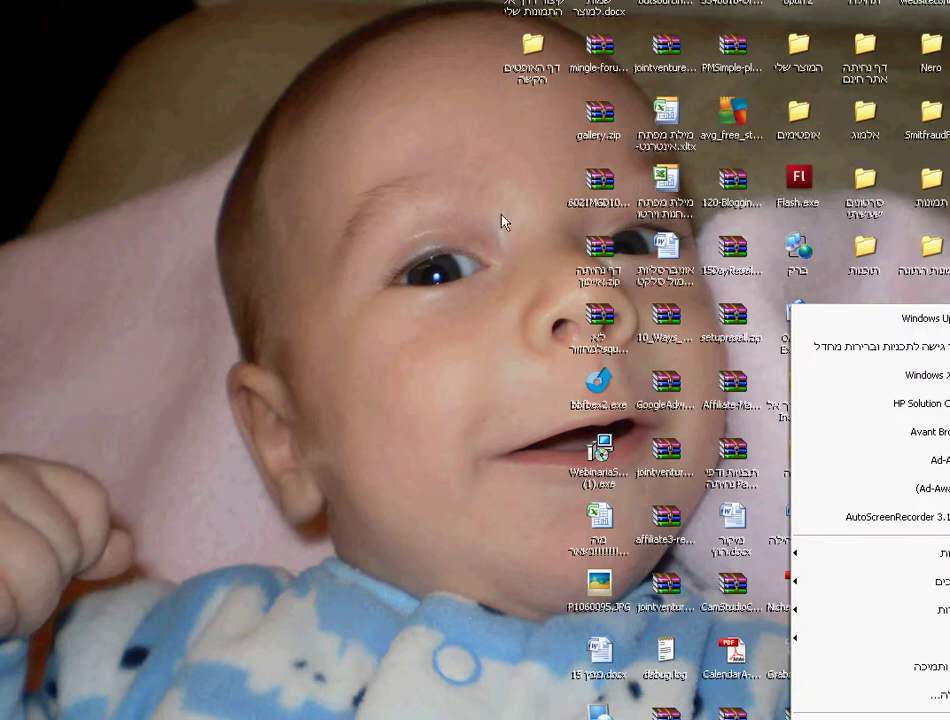
key(Escape)
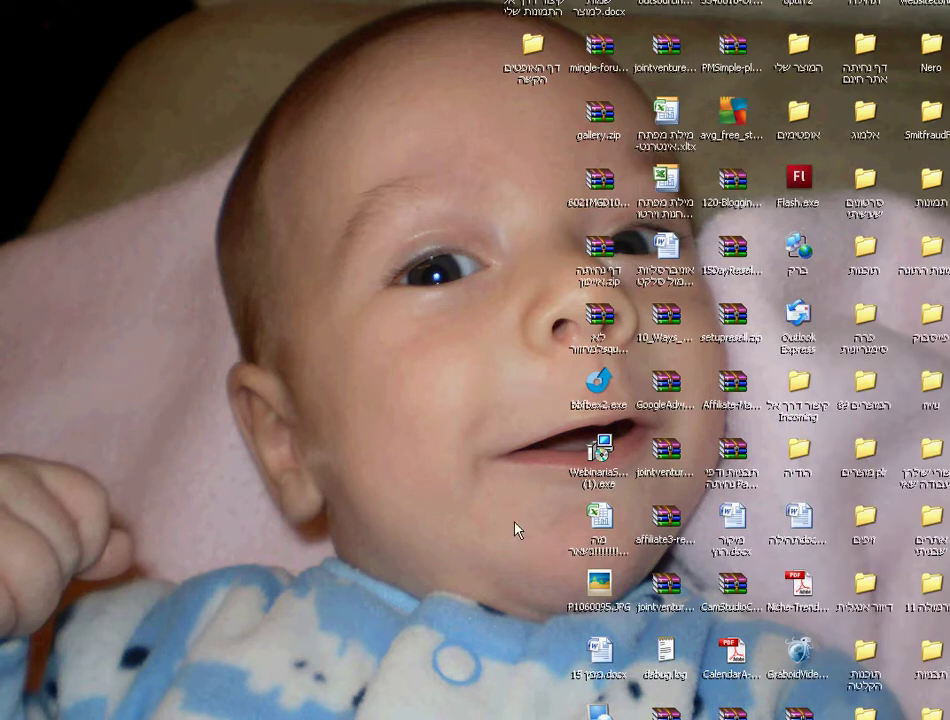
click(800, 318)
double_click(800, 318)
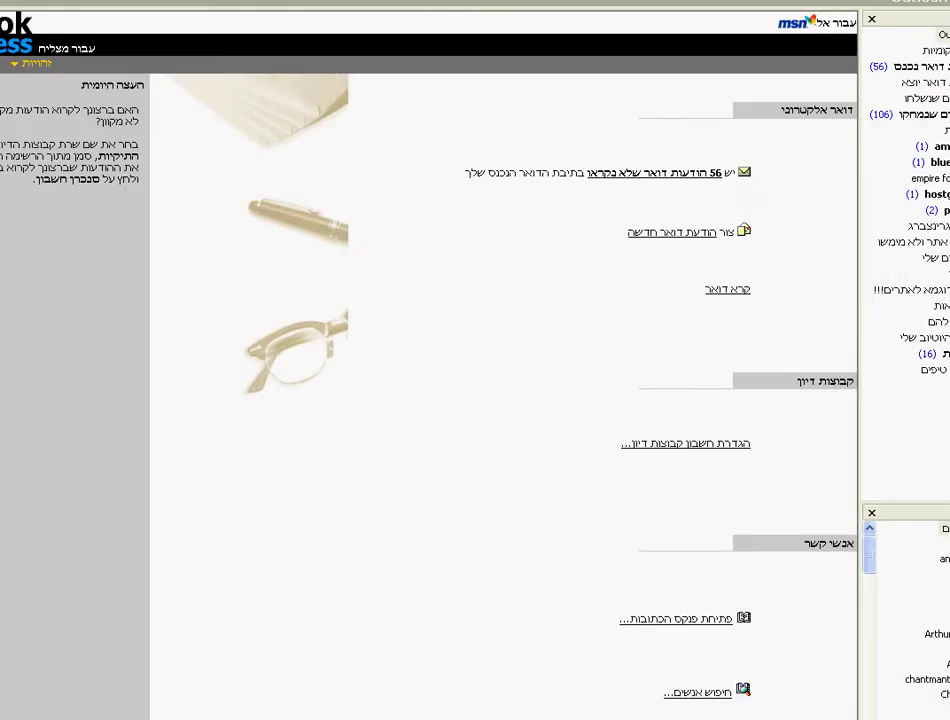
In the HostGator New Account Info message, select the first nameserver ns2373.hostgator.com
key(alt+space)
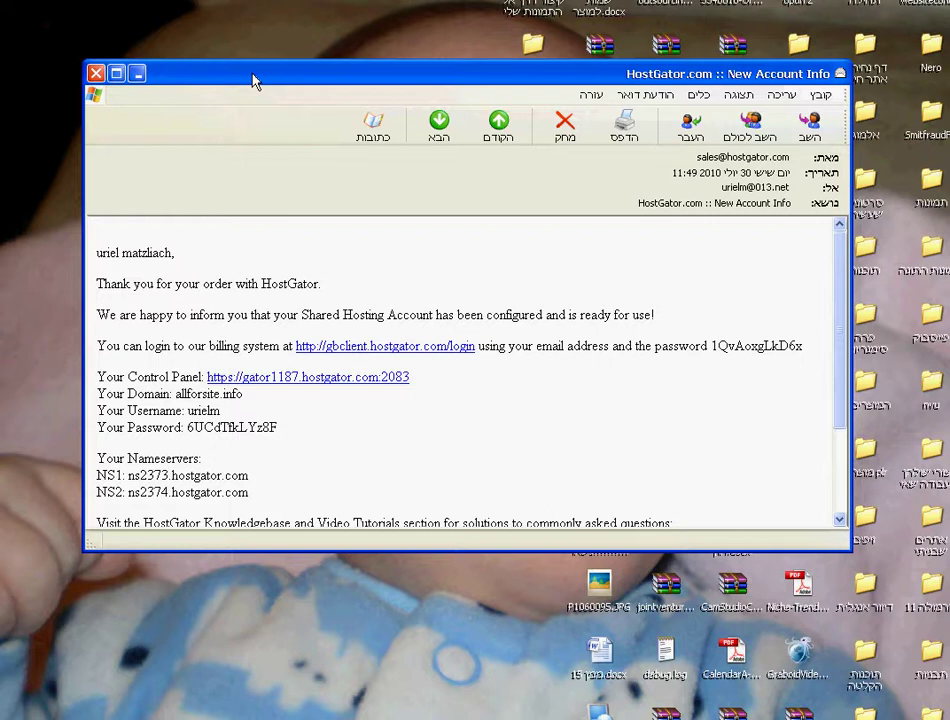
mouse_move(254, 81)
mouse_down()
mouse_move(214, 66)
mouse_move(240, 85)
mouse_move(253, 68)
mouse_up()
scroll(225, 345, down, 2)
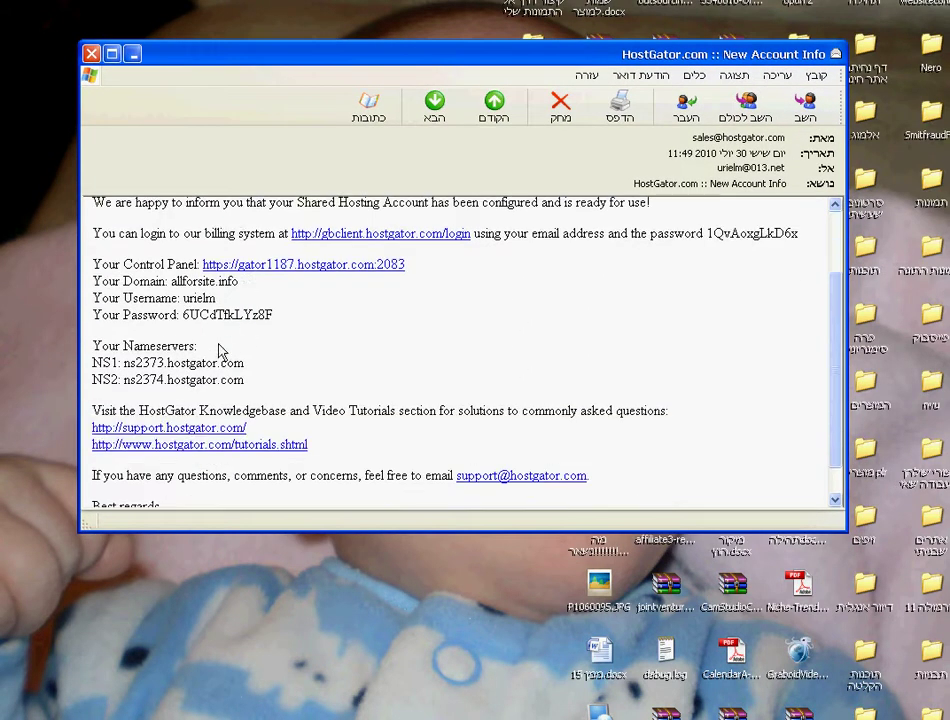
scroll(222, 350, down, 1)
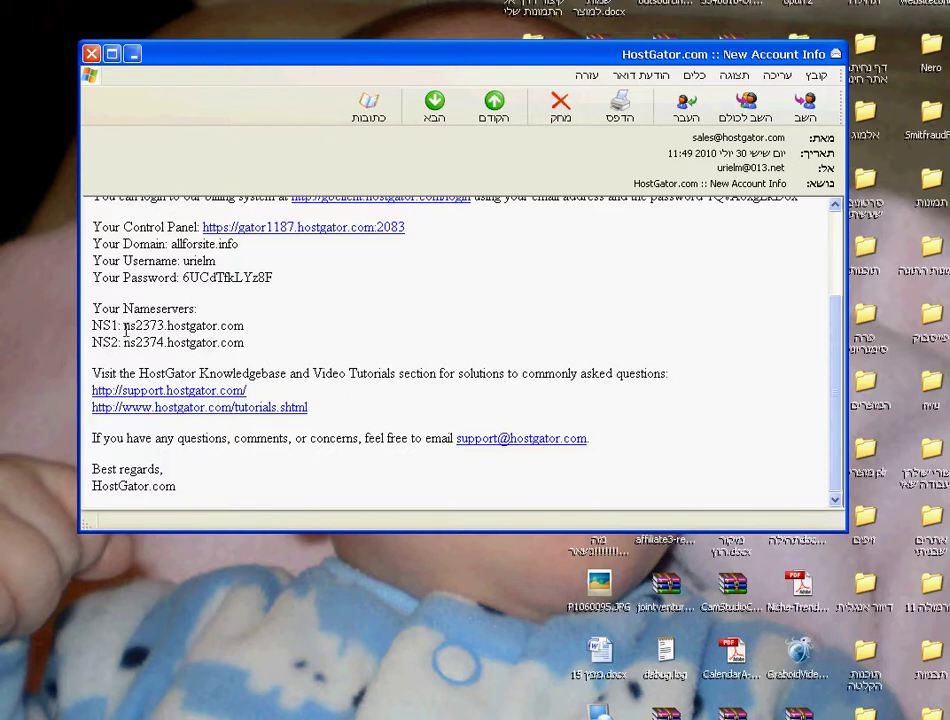
drag(125, 327, 235, 332)
key(ctrl+c)
click(125, 330)
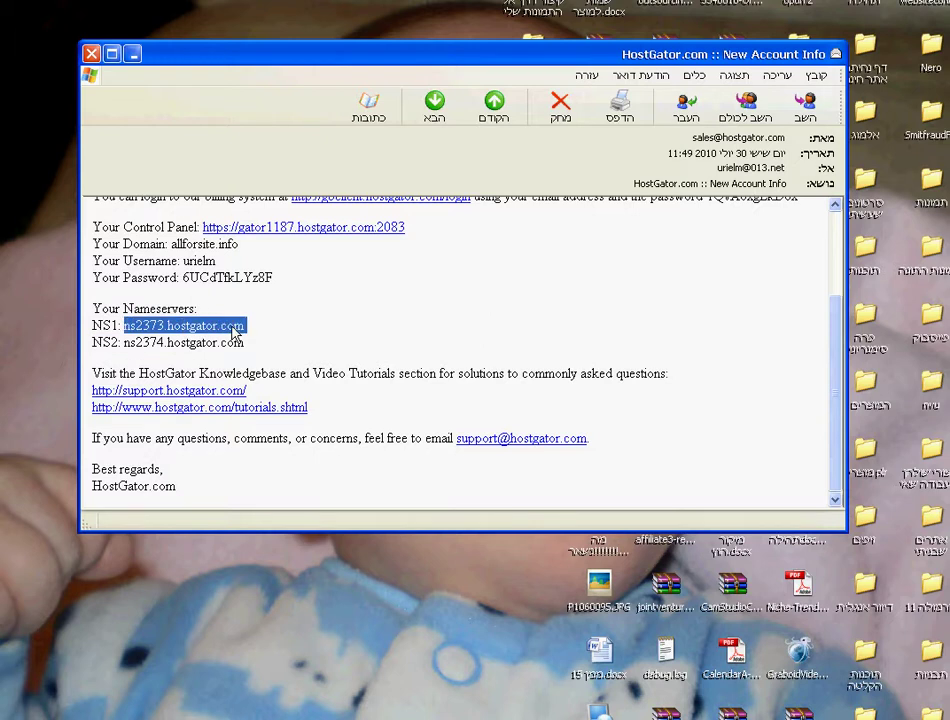
Copy ns2373.hostgator.com and paste it into a new Notepad++ document
right_click(233, 331)
click(218, 336)
key(super)
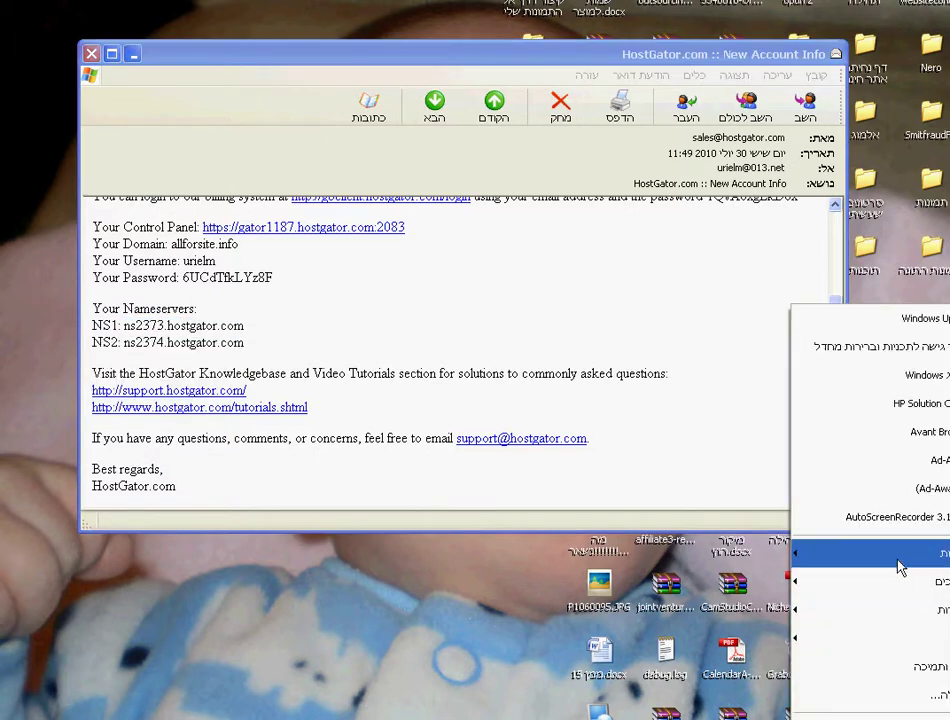
mouse_move(850, 560)
mouse_move(740, 619)
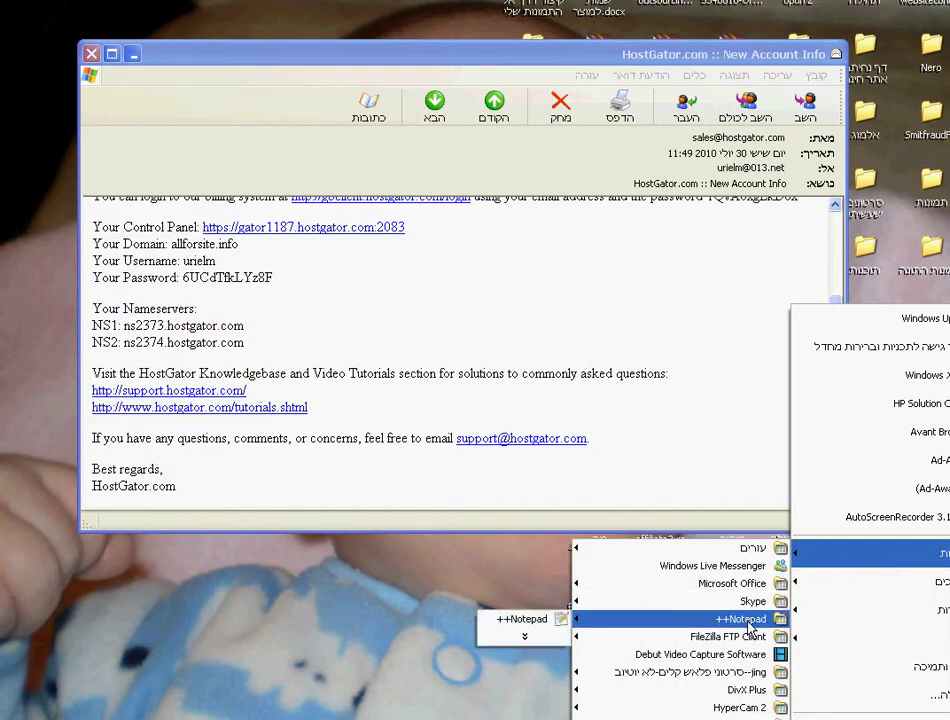
click(521, 619)
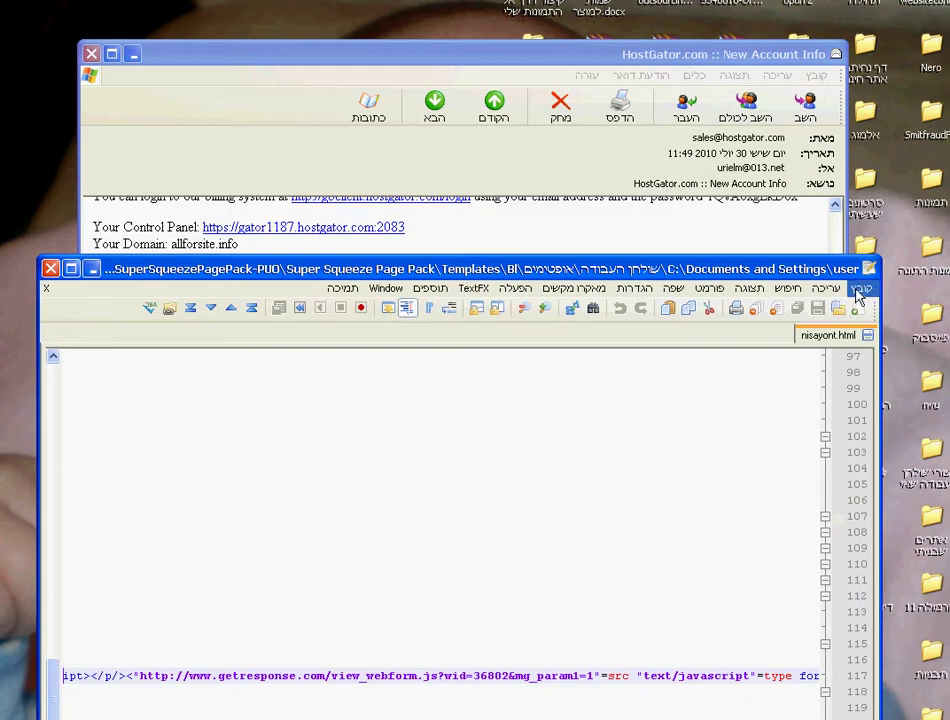
click(858, 290)
click(850, 309)
right_click(772, 356)
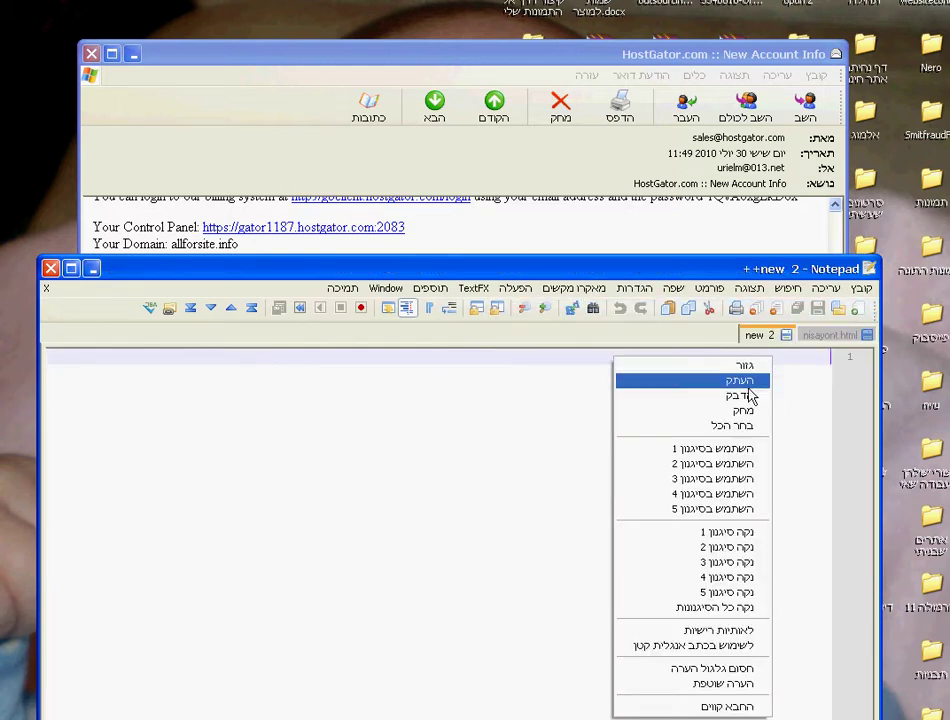
click(740, 382)
right_click(801, 358)
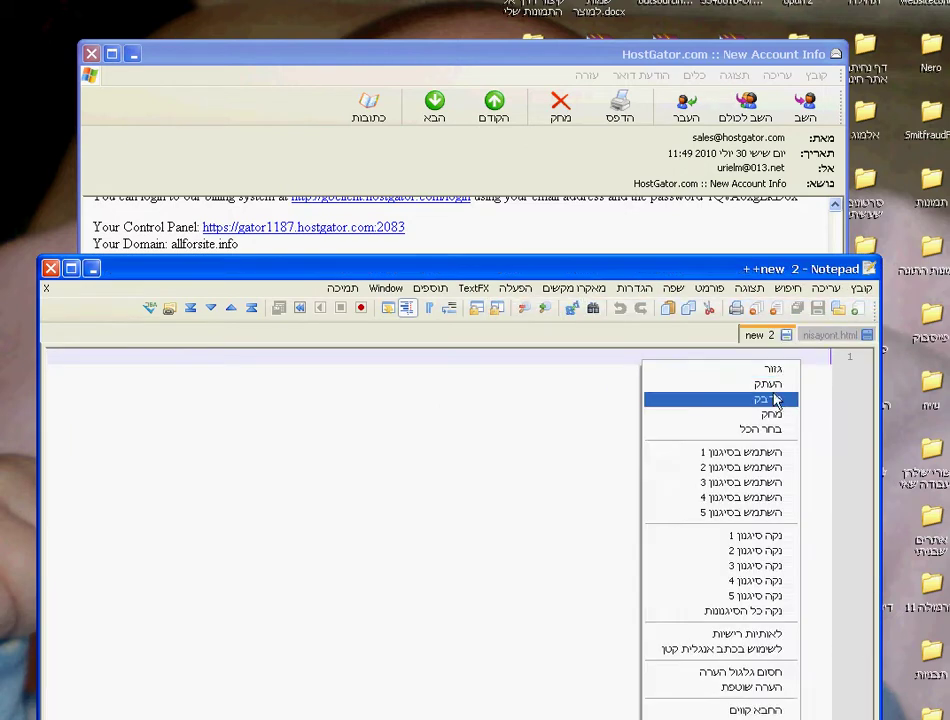
click(778, 399)
Add ns2374.hostgator.com as the second line, close the email, and return to the browser
click(433, 70)
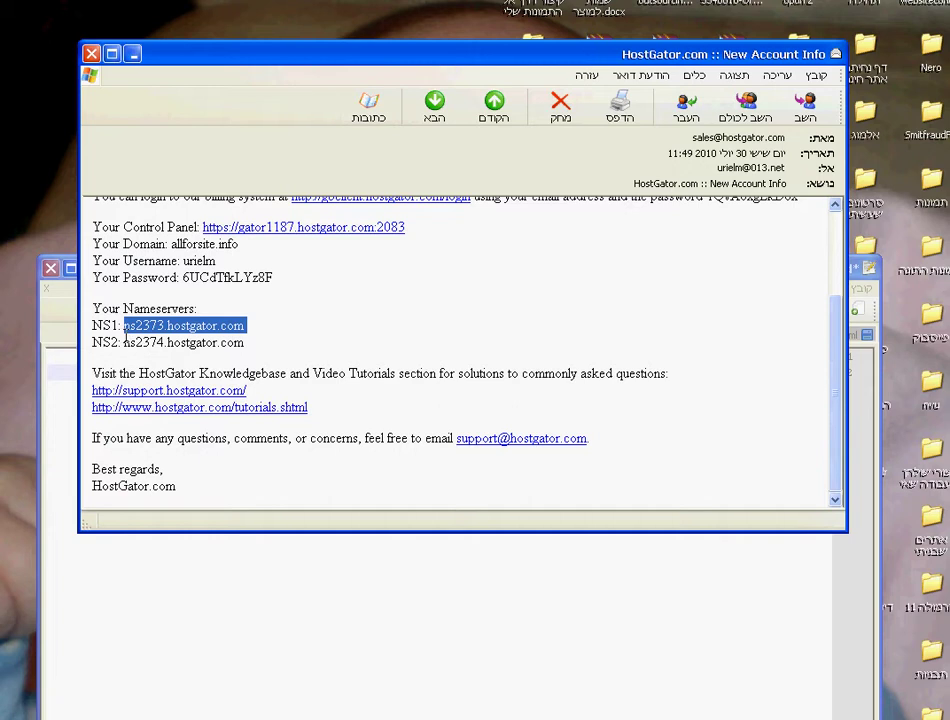
drag(122, 342, 244, 342)
right_click(228, 344)
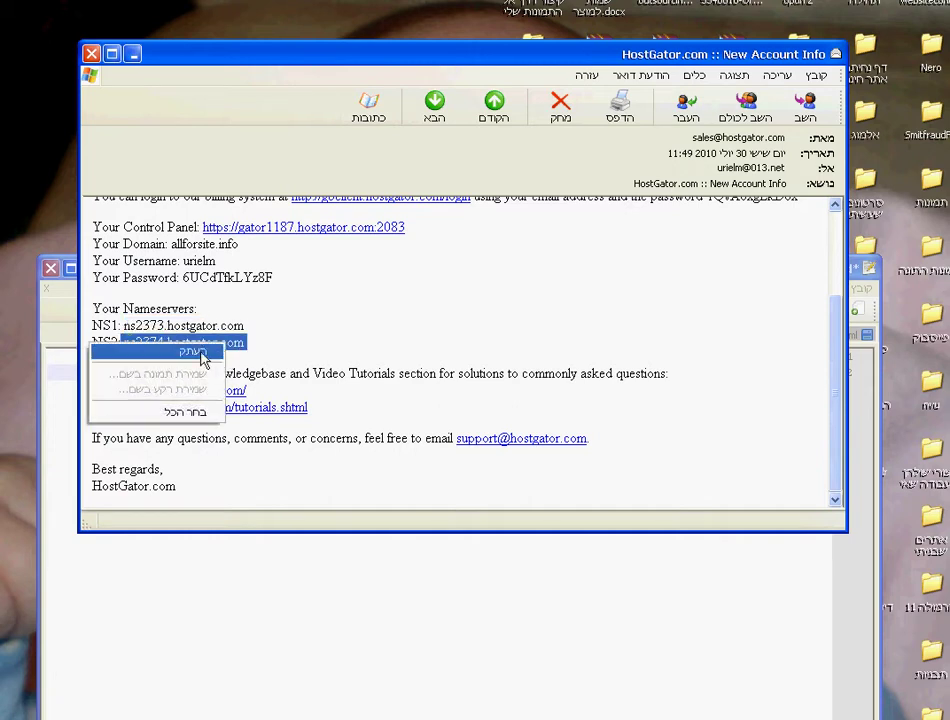
click(204, 352)
click(843, 540)
right_click(818, 386)
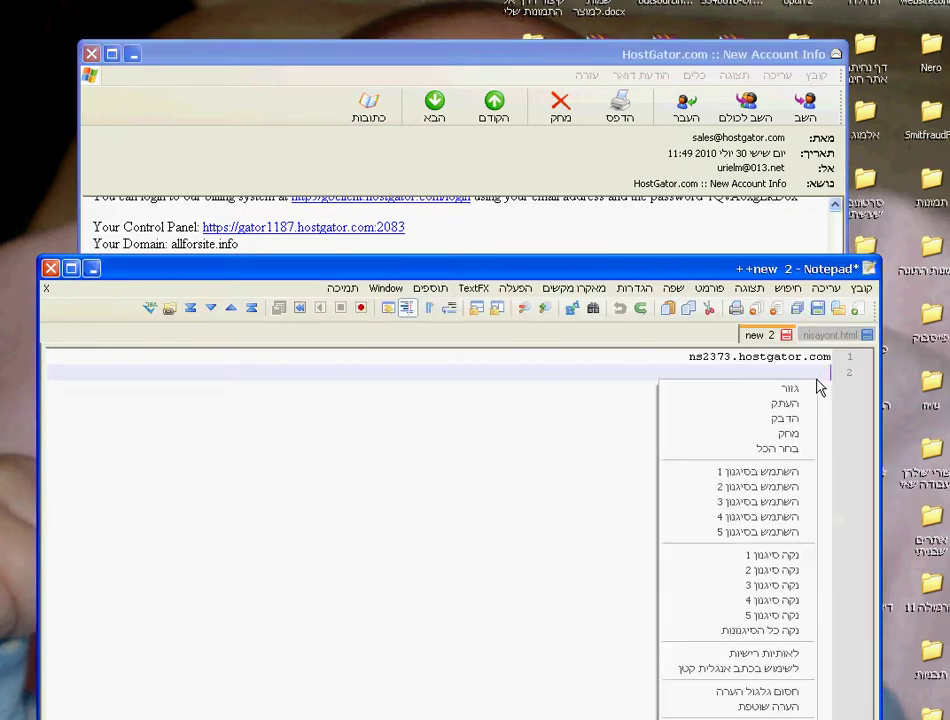
click(785, 418)
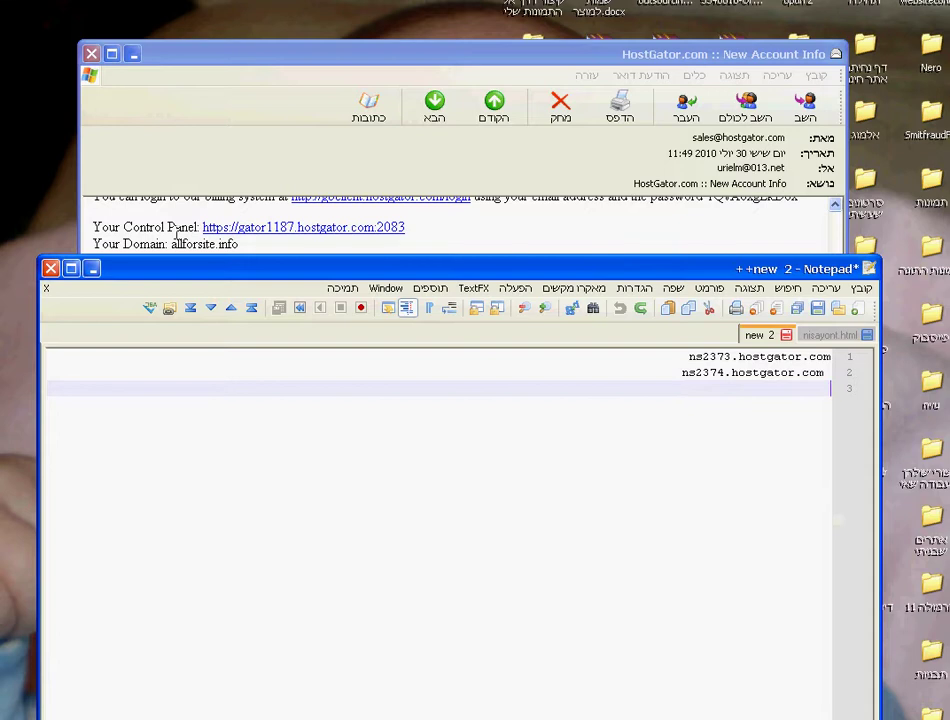
click(91, 54)
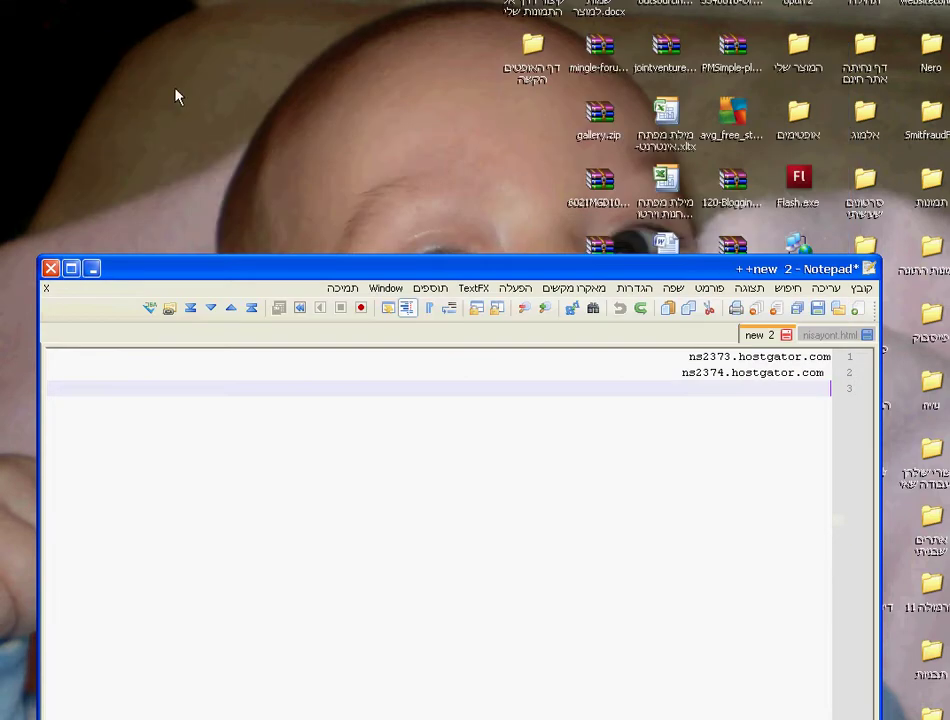
key(alt+Tab)
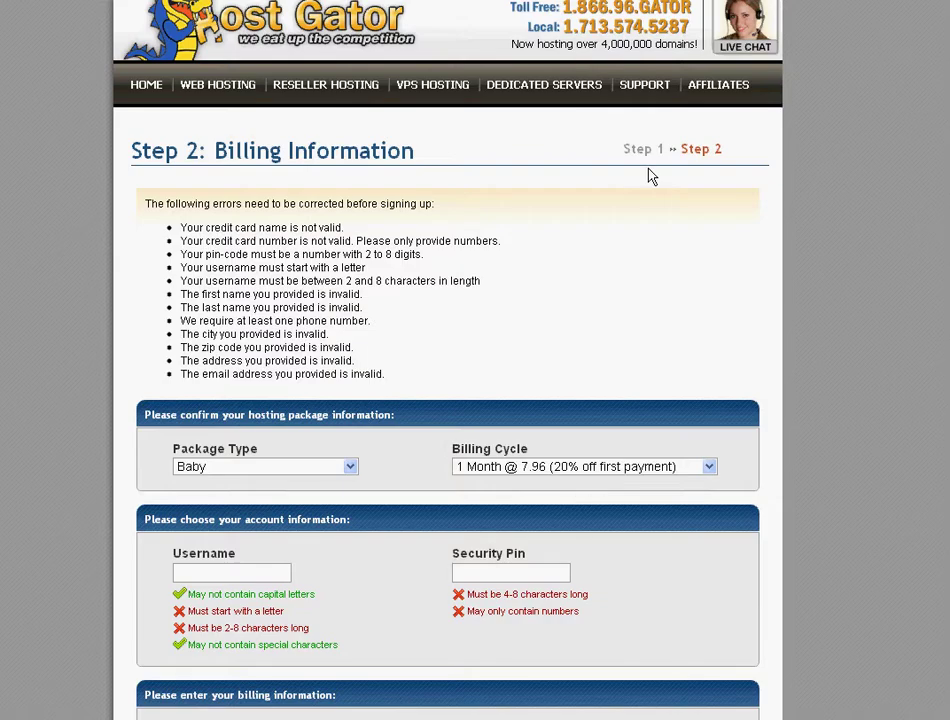
Search Google for 'namecheap' in a new tab and open the Namecheap website
key(ctrl+t)
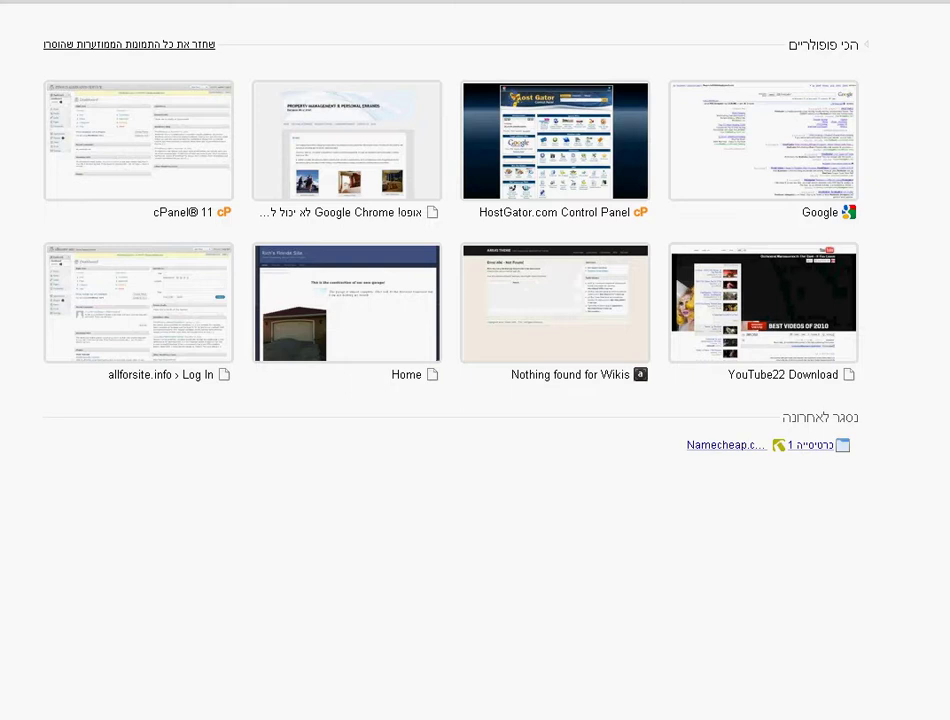
click(763, 187)
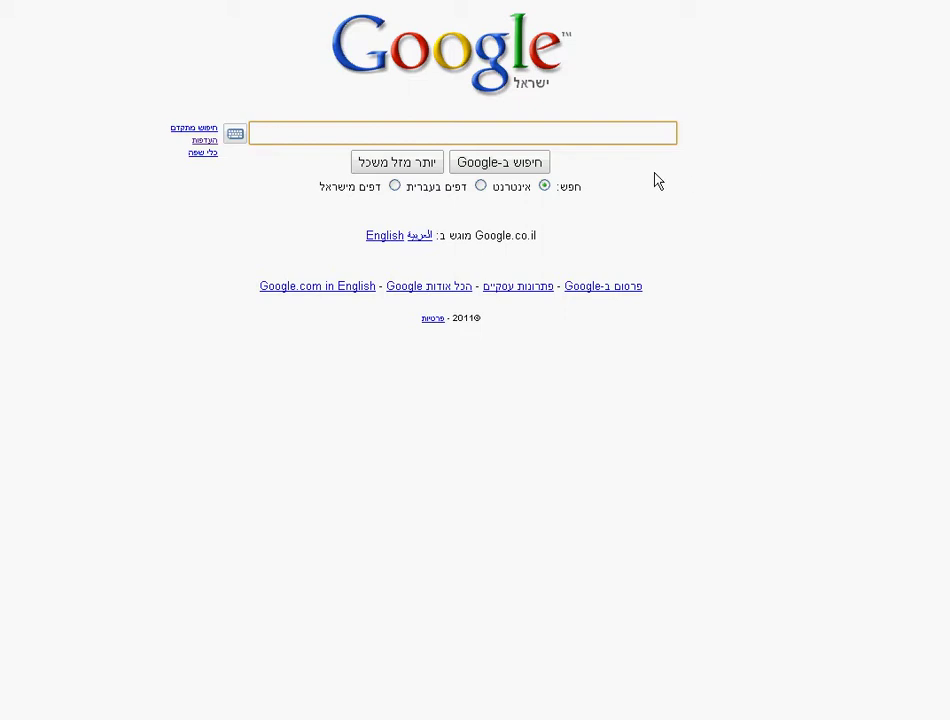
text(name)
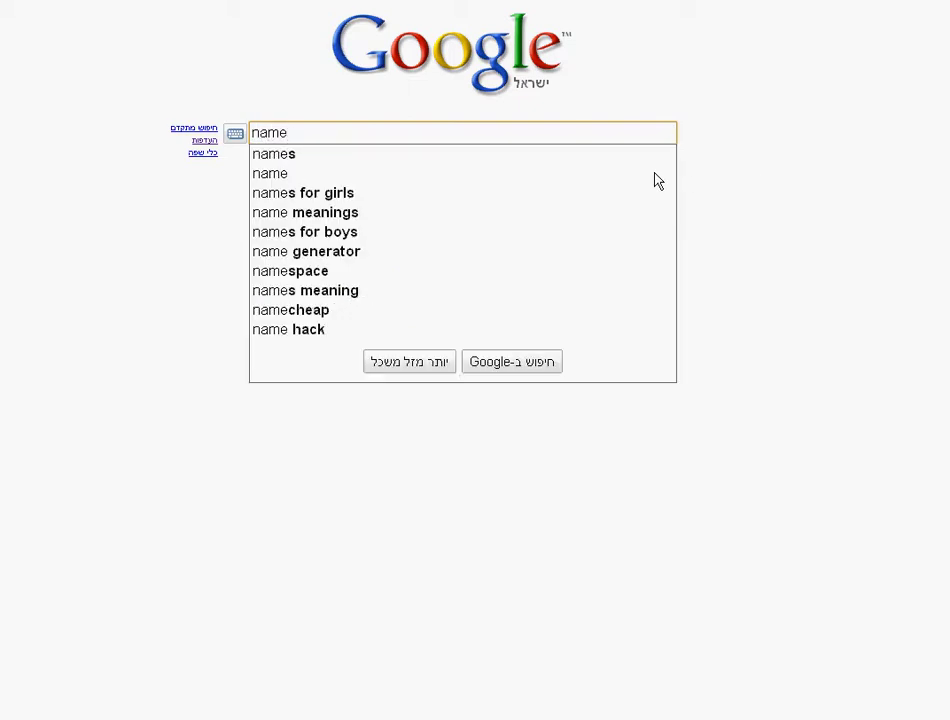
click(479, 310)
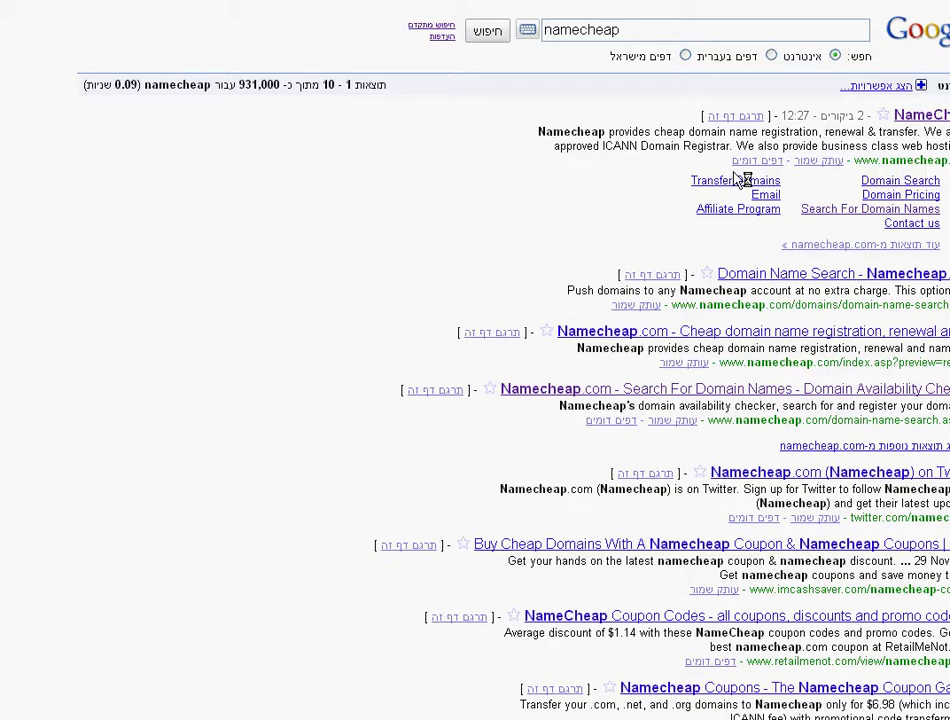
click(922, 116)
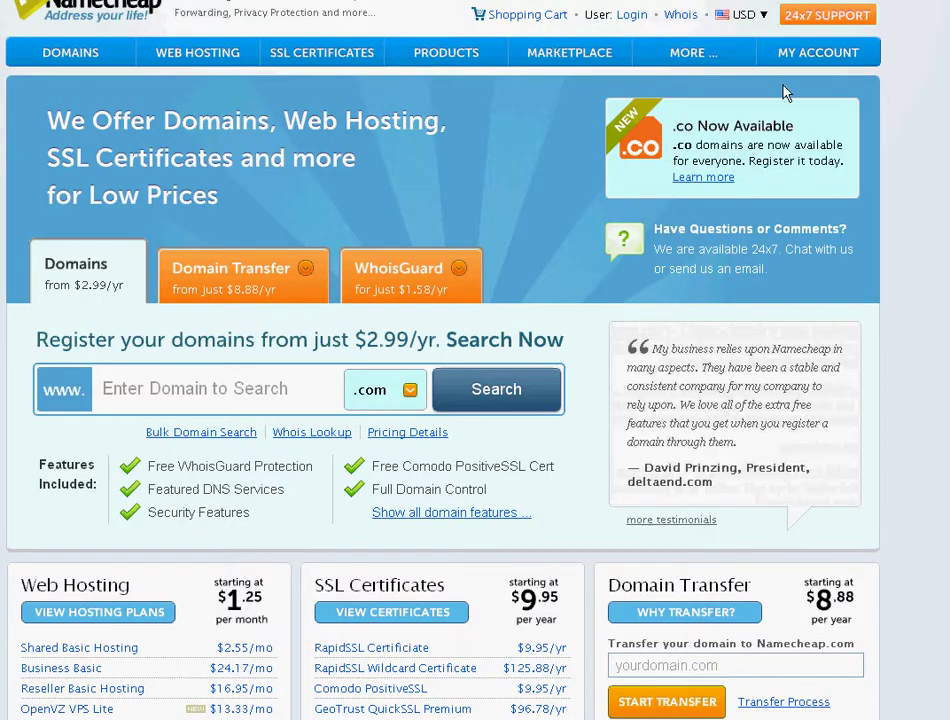
Log in through My Account > Manage Domains and list the owned domains, including allforsite.info
mouse_move(808, 61)
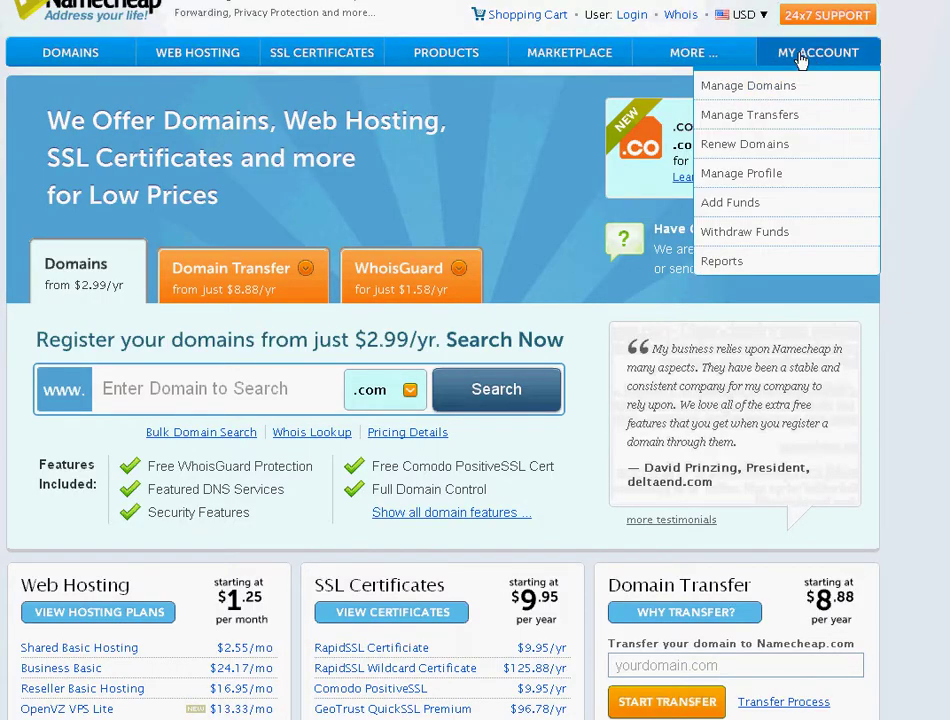
click(788, 86)
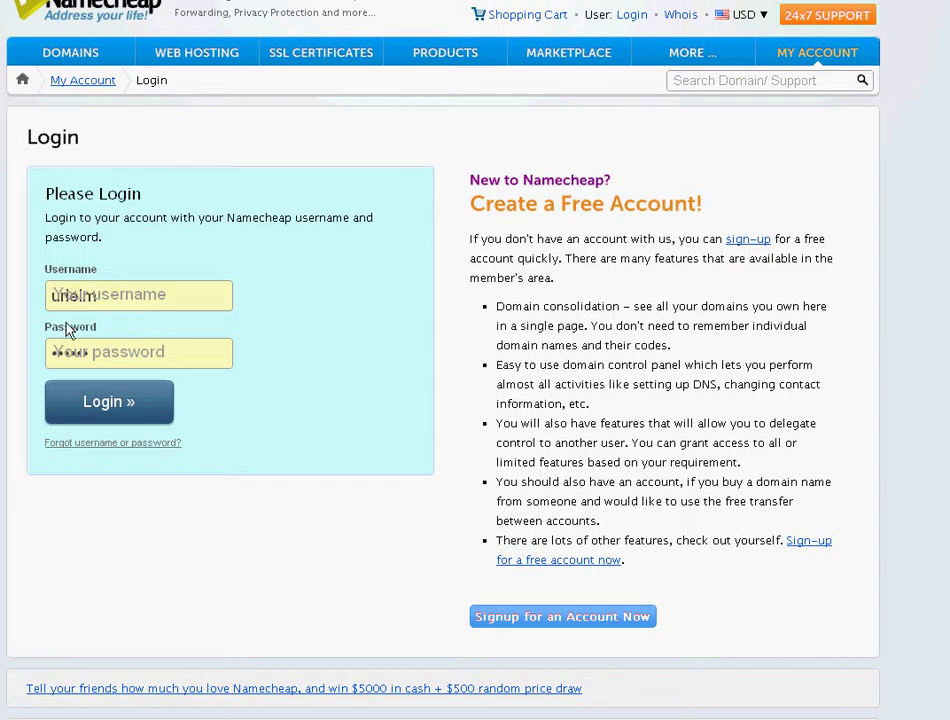
click(110, 398)
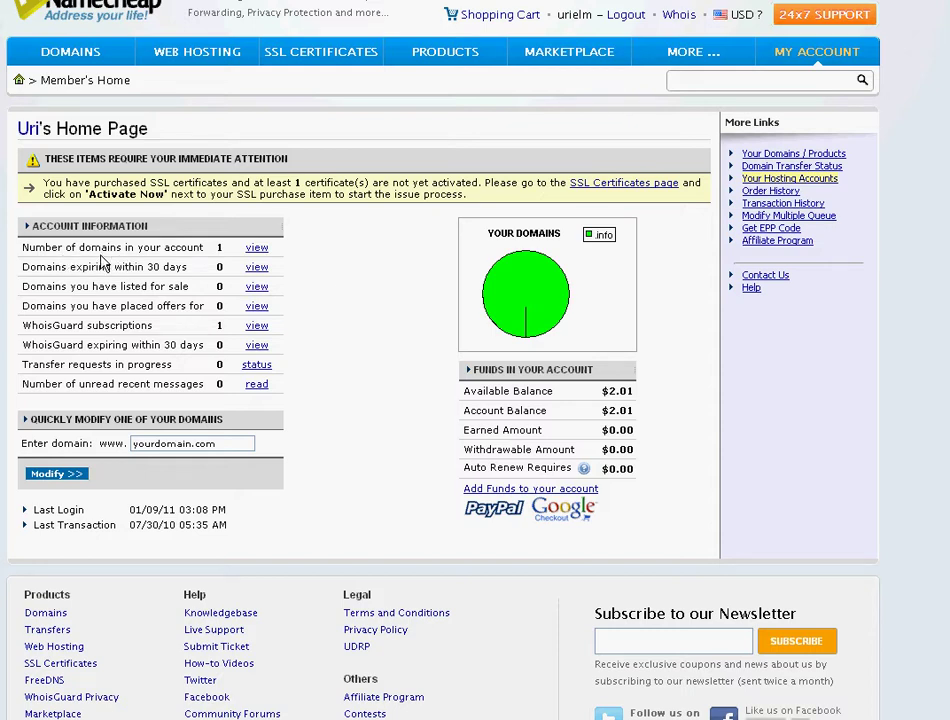
click(256, 250)
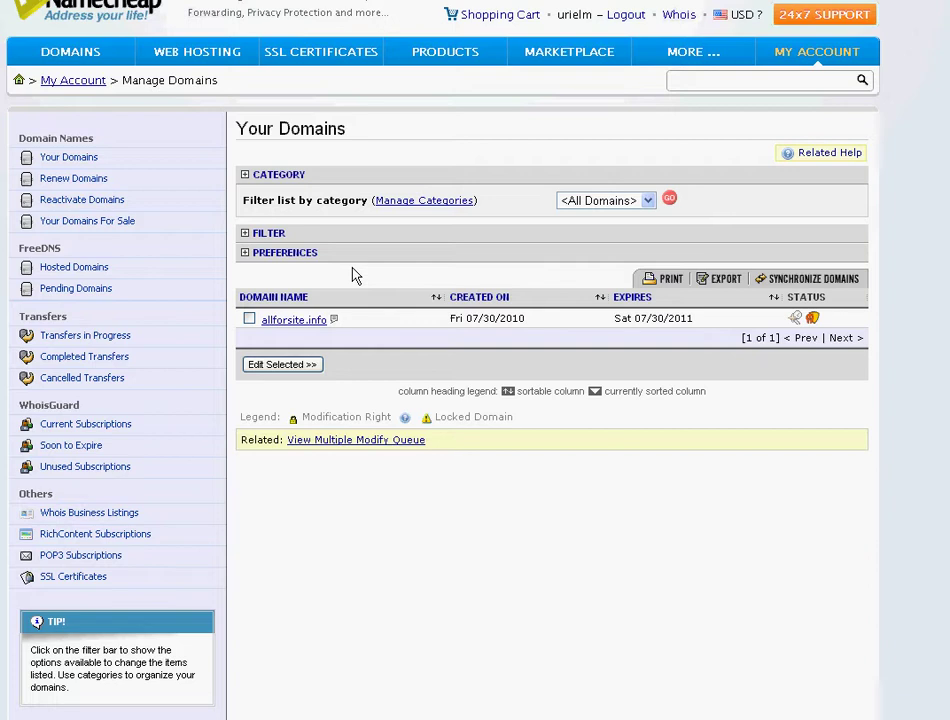
Open the Domain Name Server Setup for allforsite.info
click(249, 318)
click(288, 322)
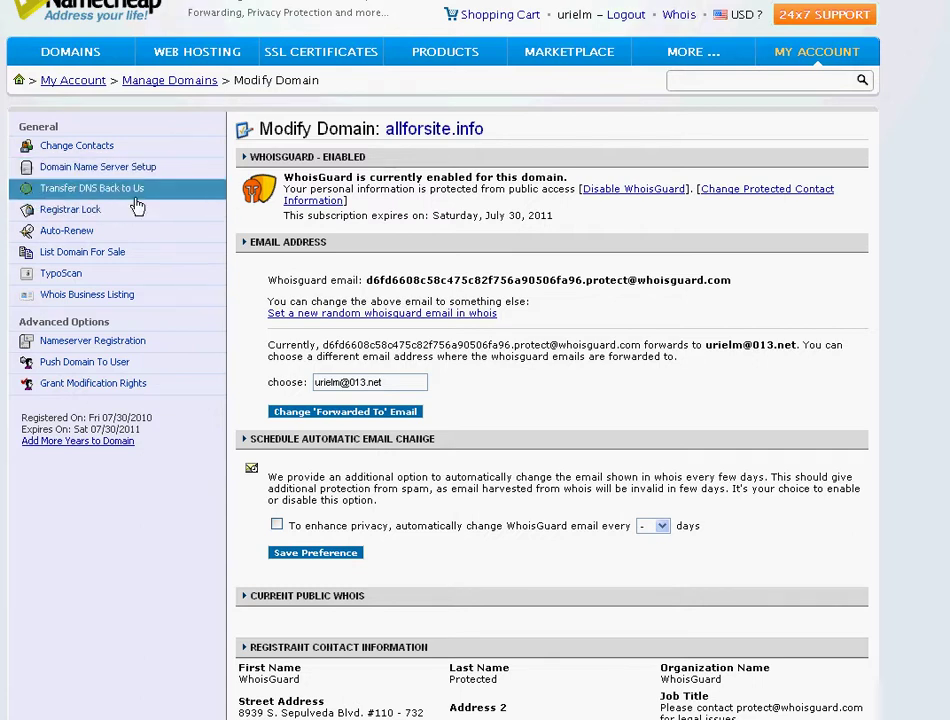
click(126, 170)
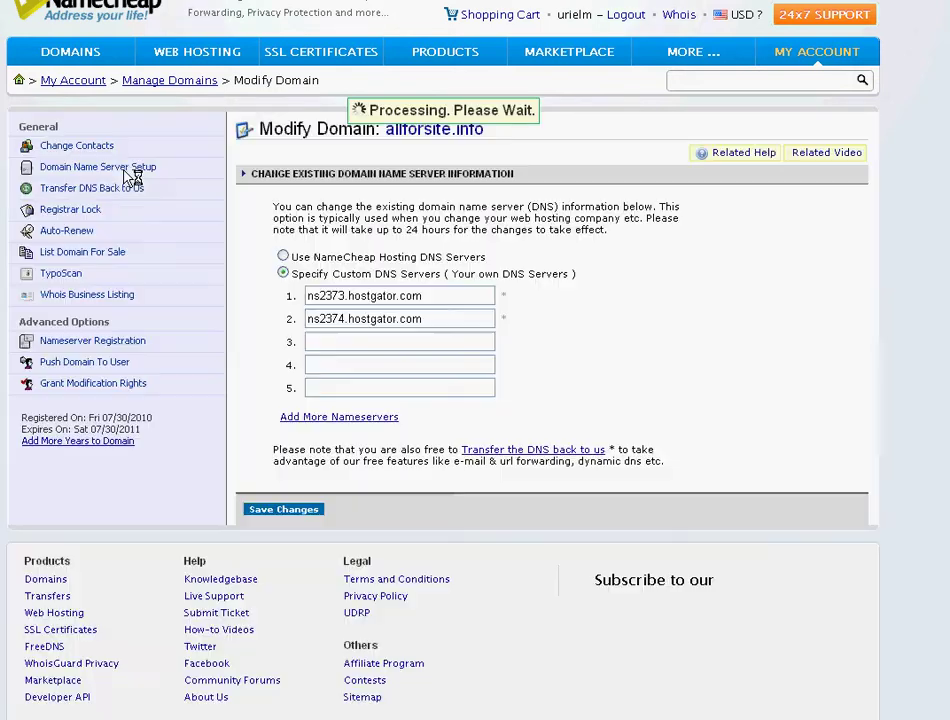
click(283, 257)
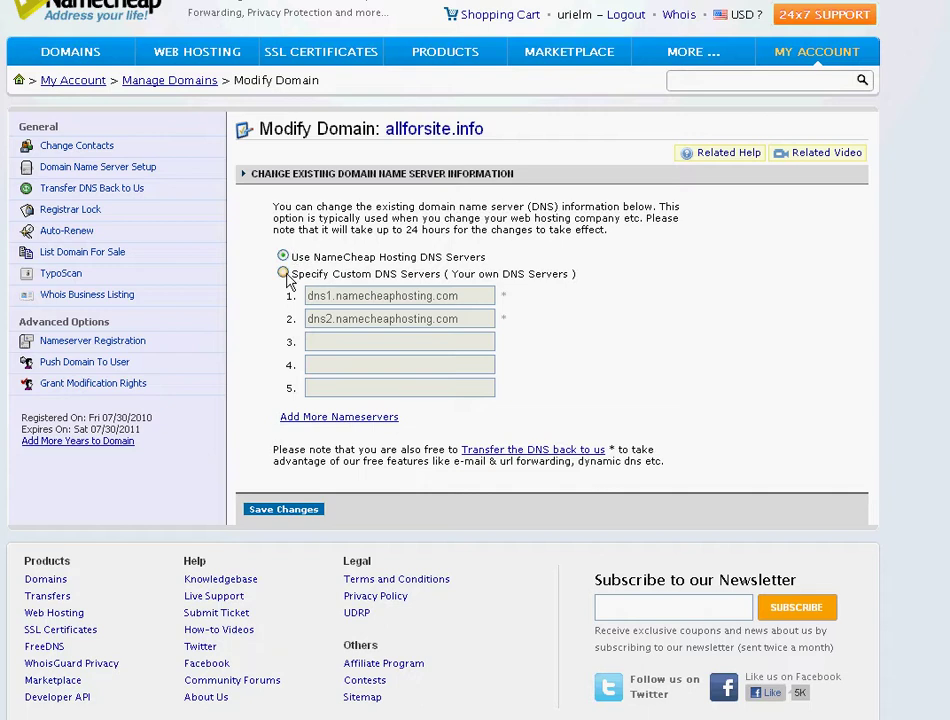
Specify custom DNS servers ns2373.hostgator.com and ns2374.hostgator.com and save the changes
click(283, 274)
click(407, 716)
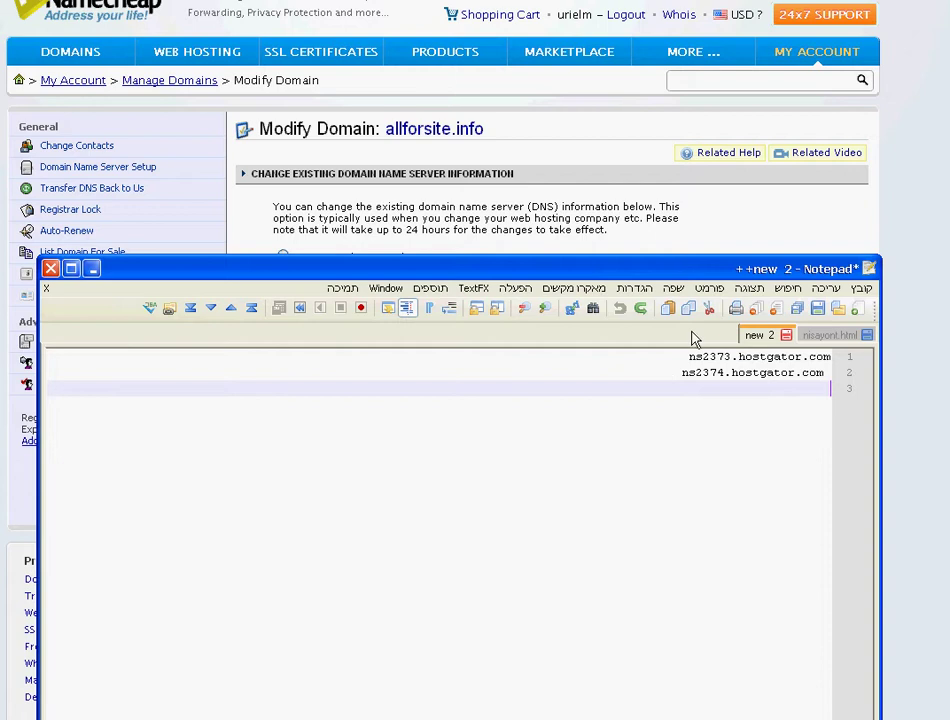
drag(573, 272, 364, 365)
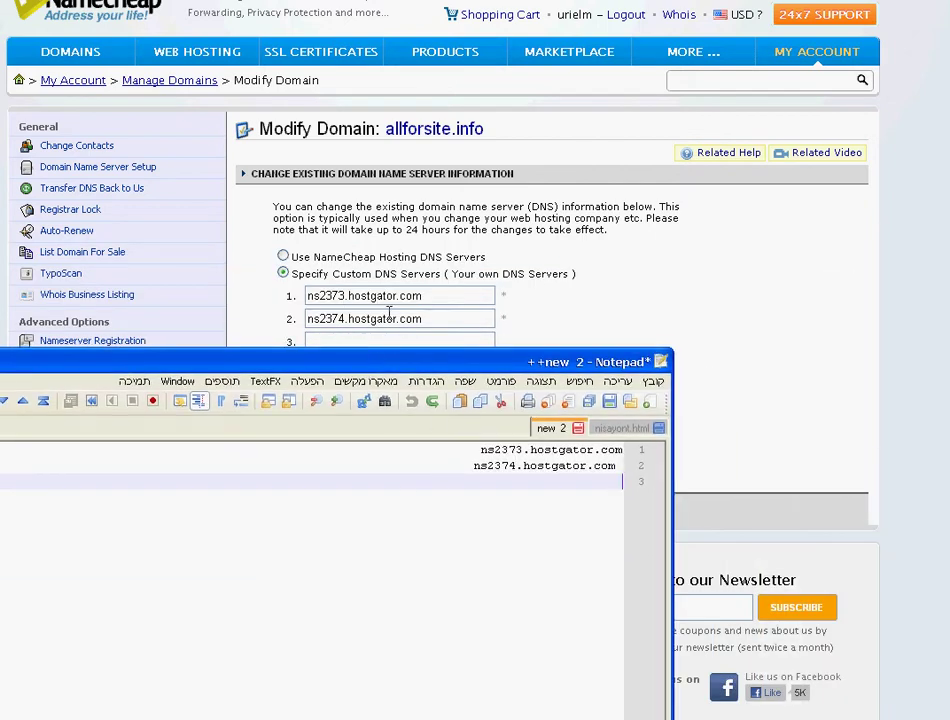
drag(330, 362, 193, 343)
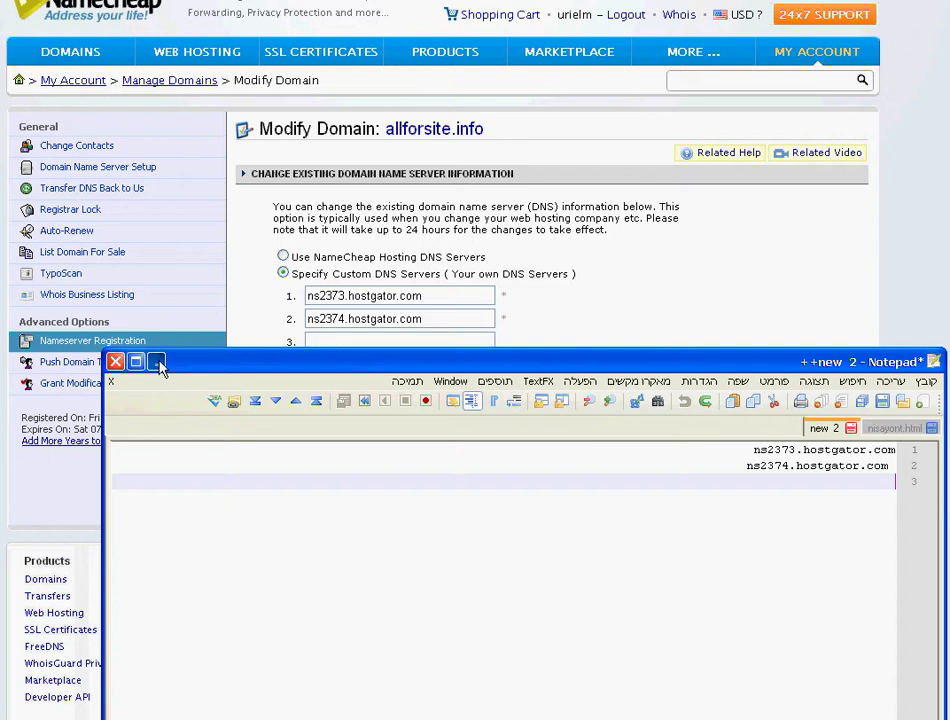
click(159, 365)
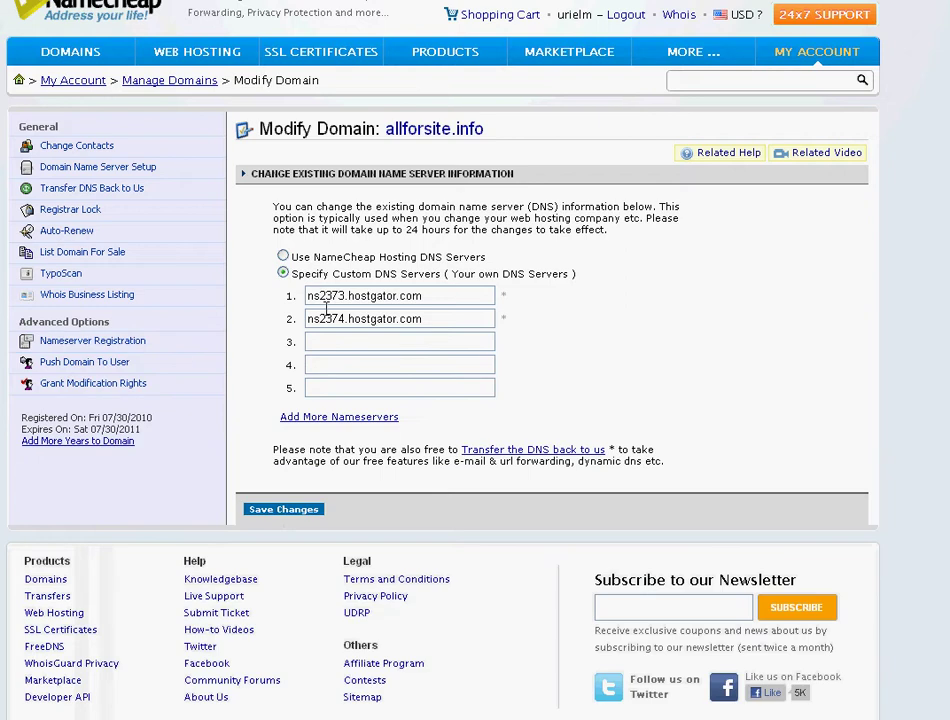
click(268, 511)
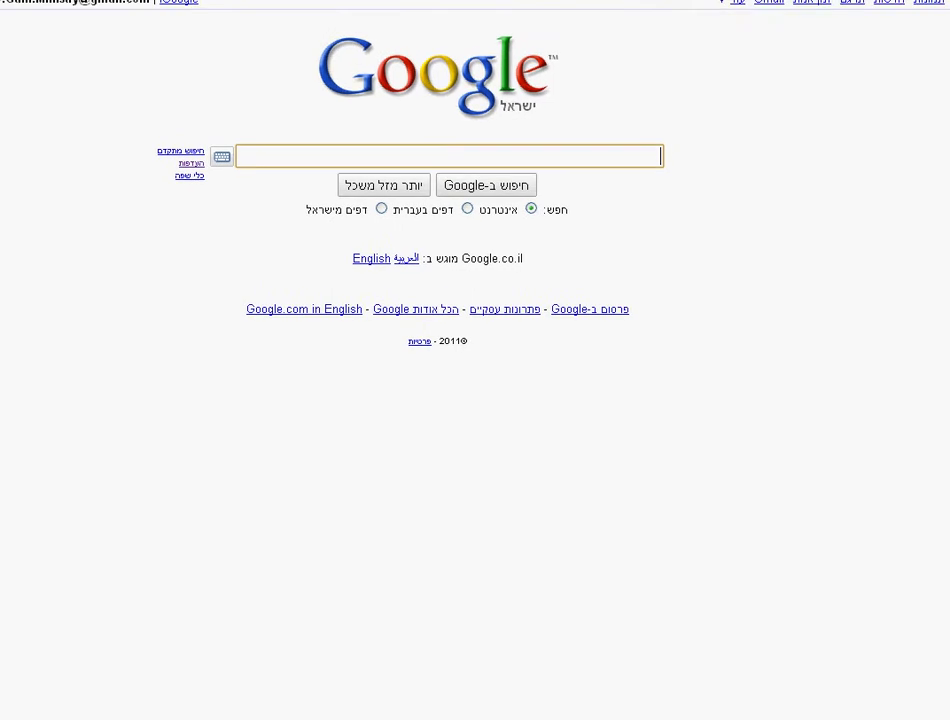
click(479, 70)
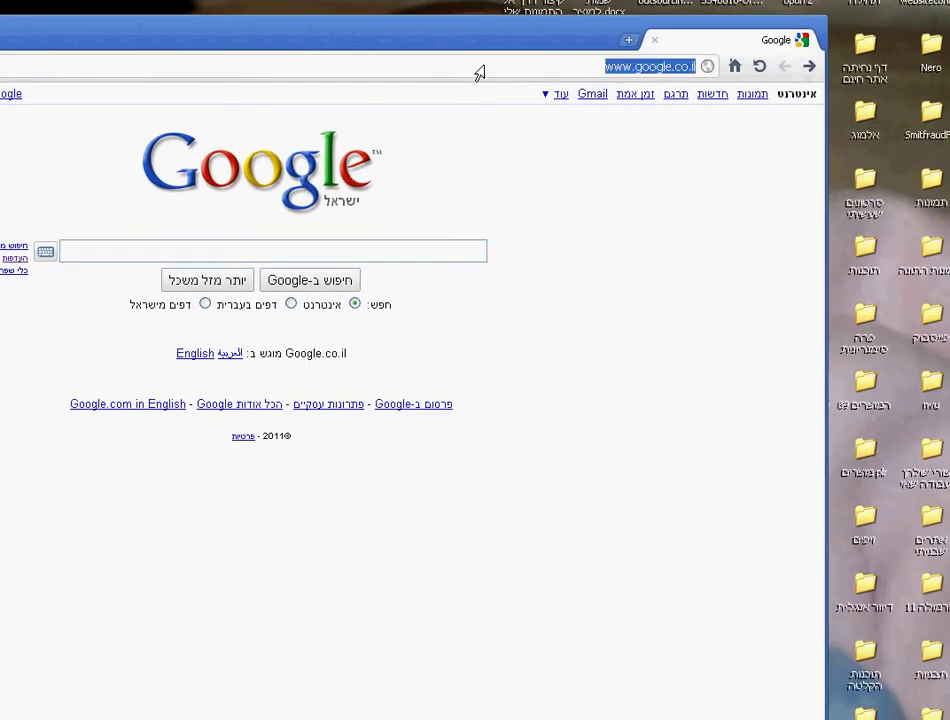
text(www)
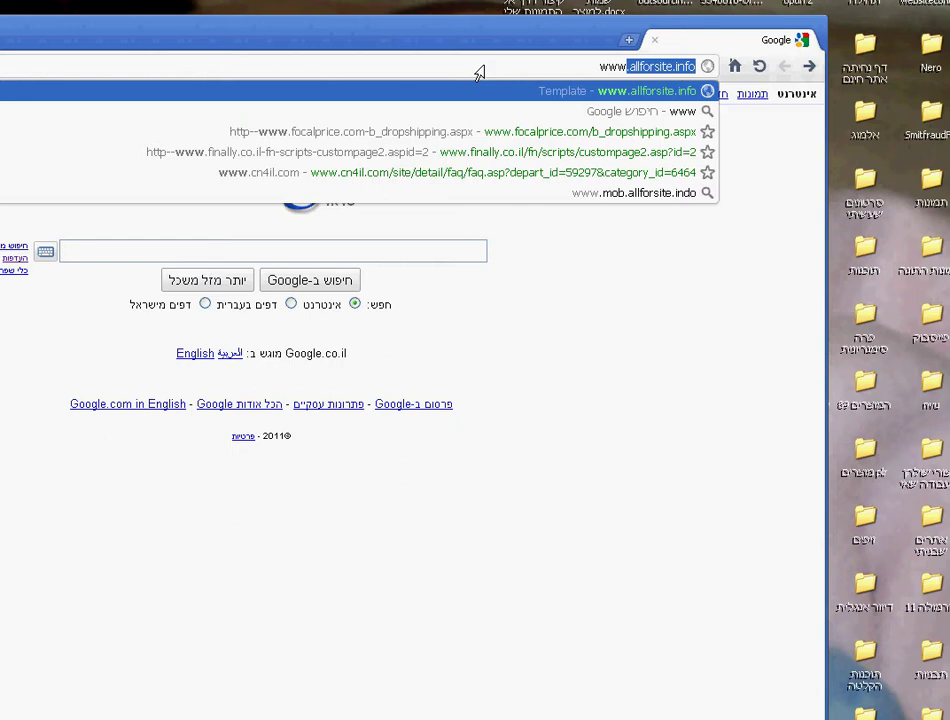
click(694, 66)
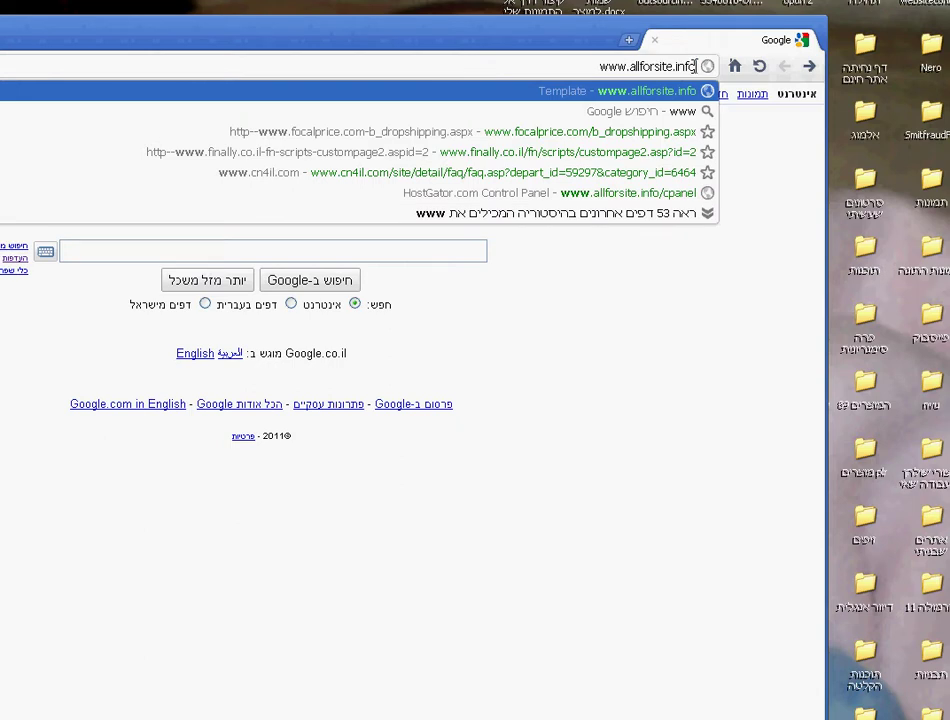
text(/)
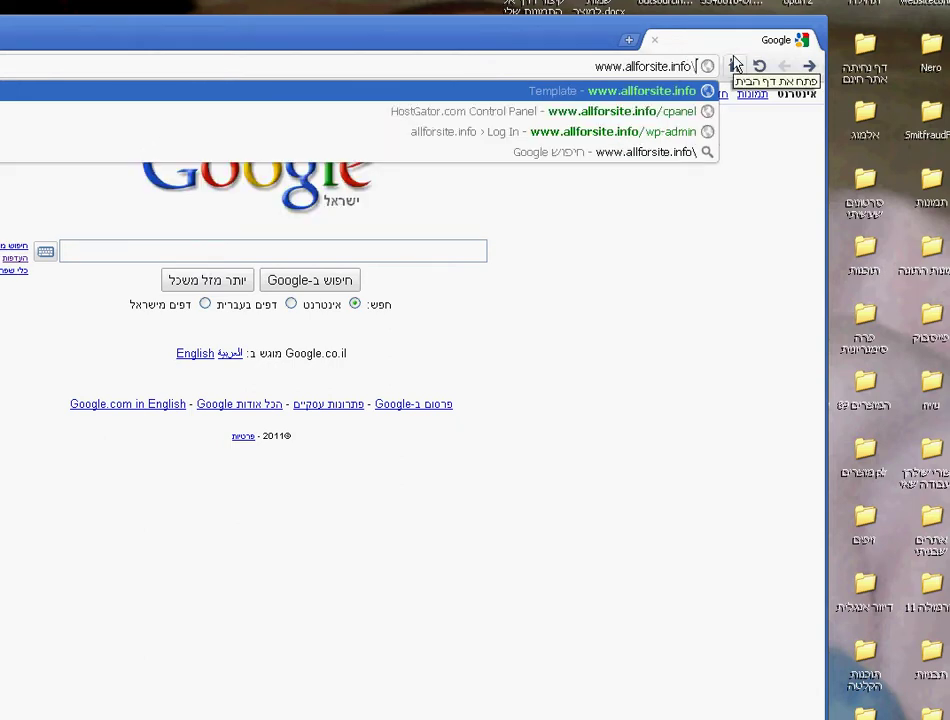
text(c)
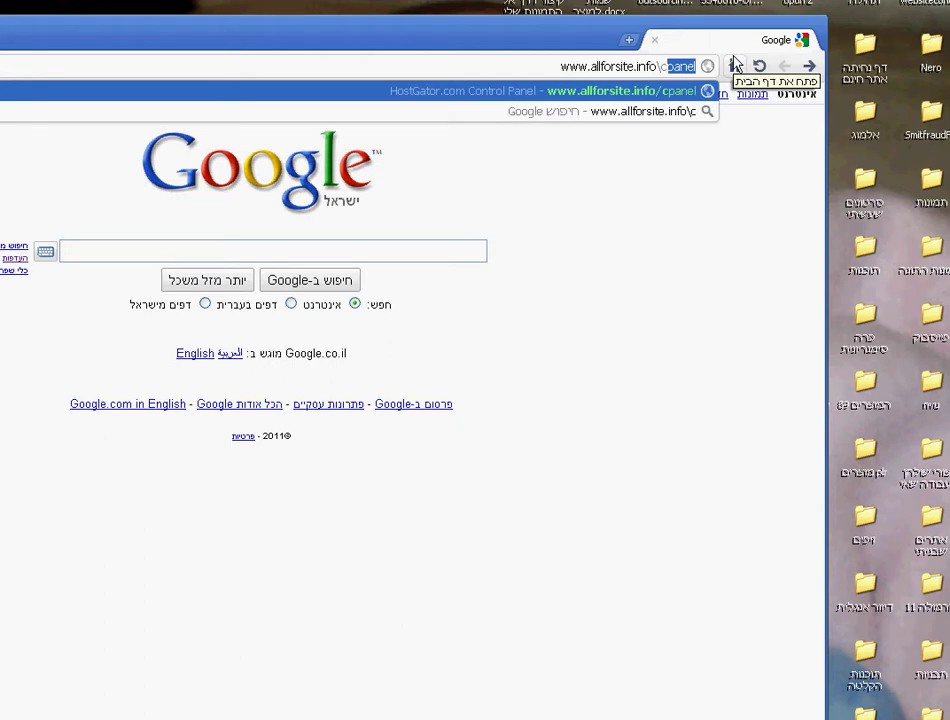
text(panel)
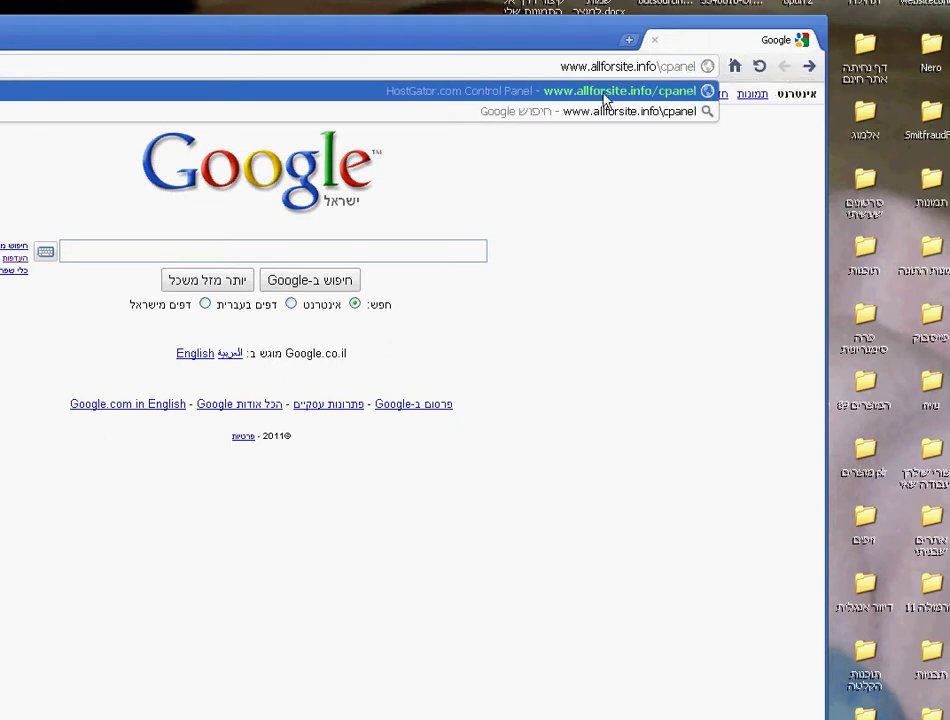
key(Return)
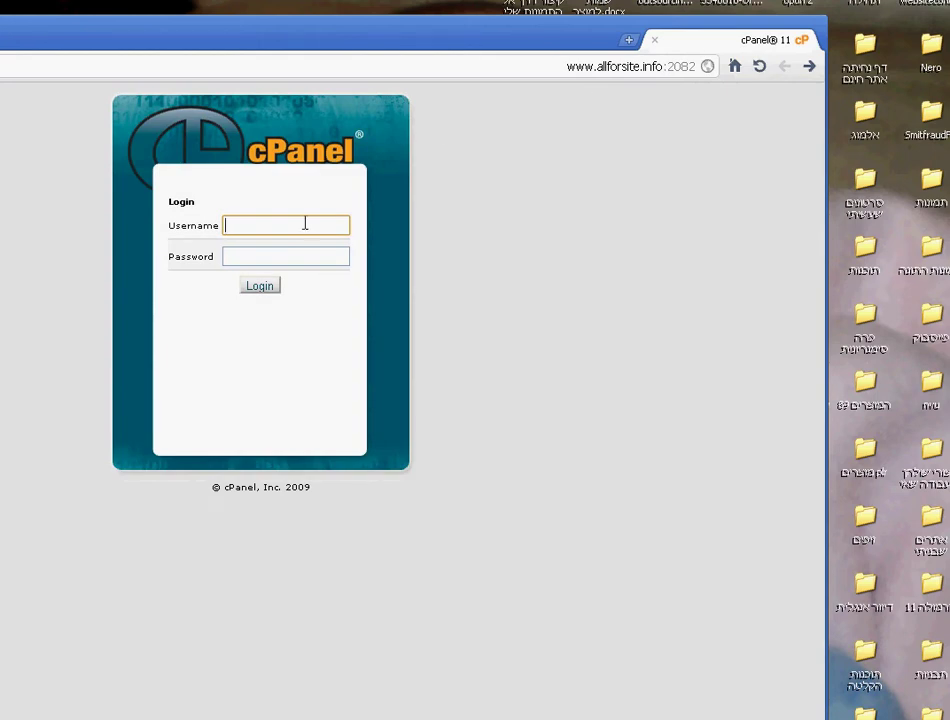
Log in to cPanel with the account username and password
text(urielm)
key(Tab)
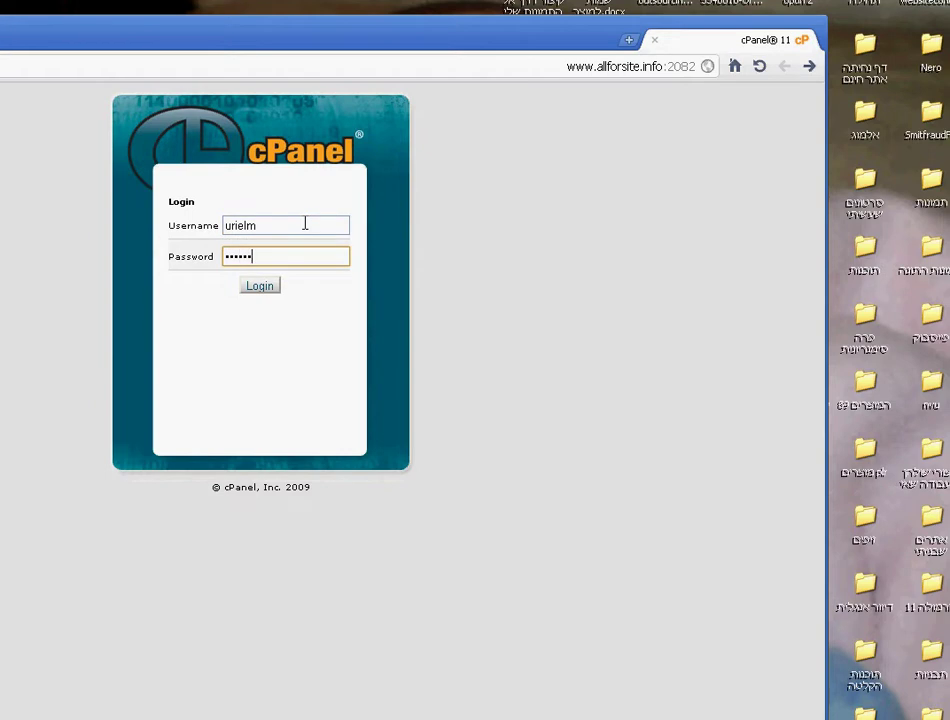
key(Return)
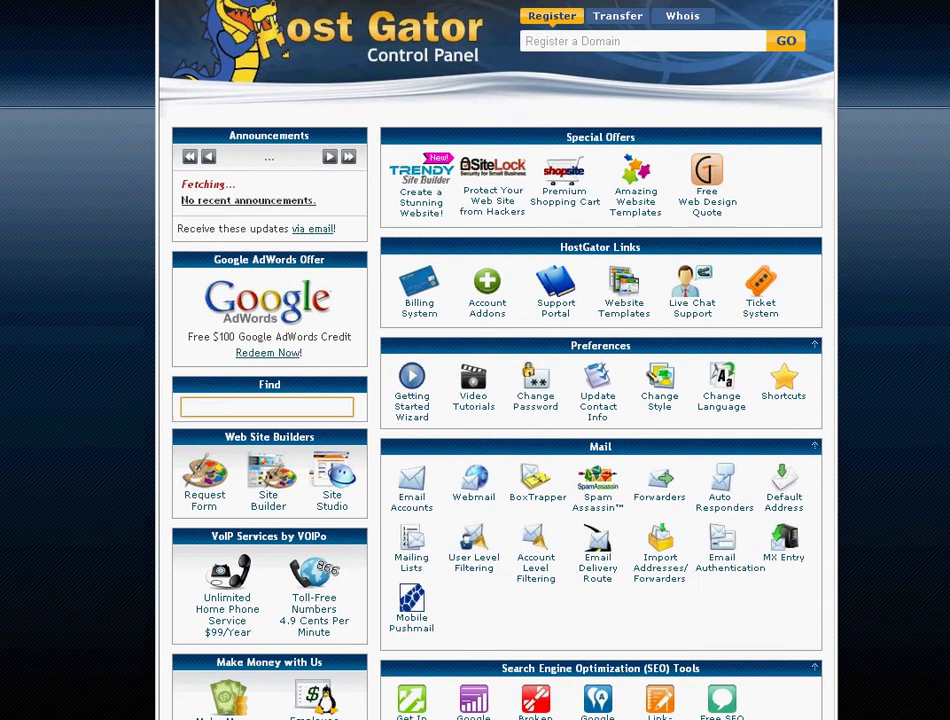
Open Fantastico De Luxe under Software/Services and choose WordPress under Blogs
scroll(380, 268, down, 5)
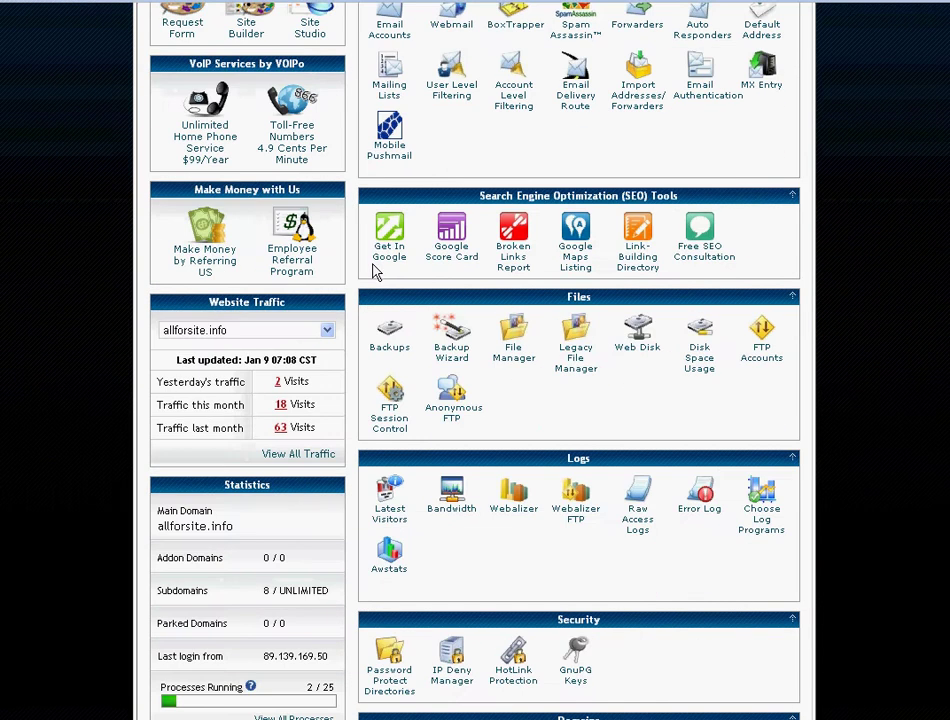
scroll(388, 262, down, 5)
scroll(390, 258, down, 1)
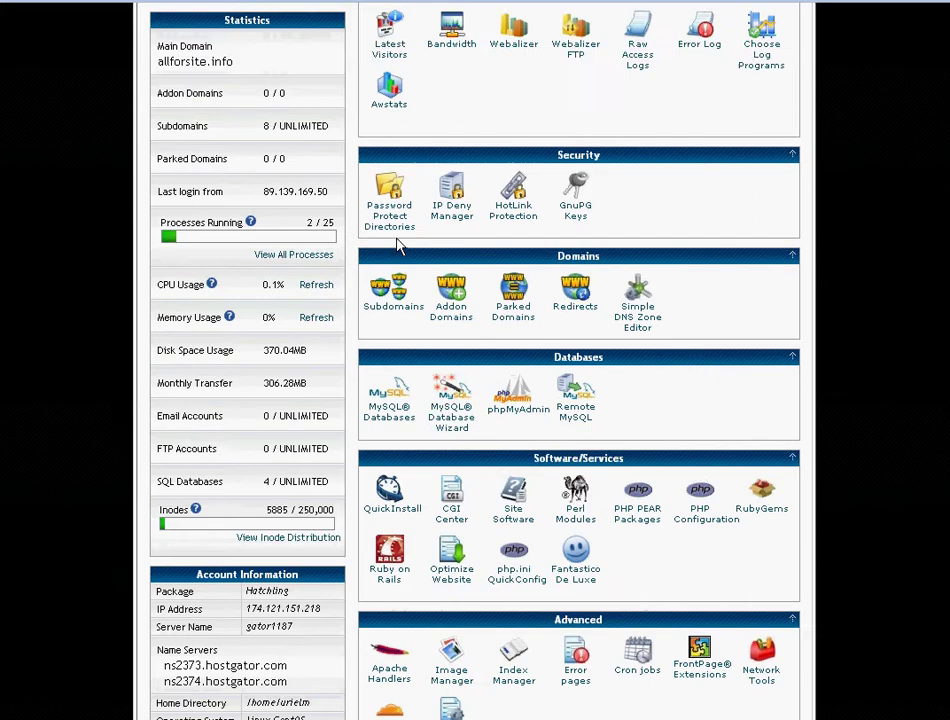
scroll(488, 356, down, 2)
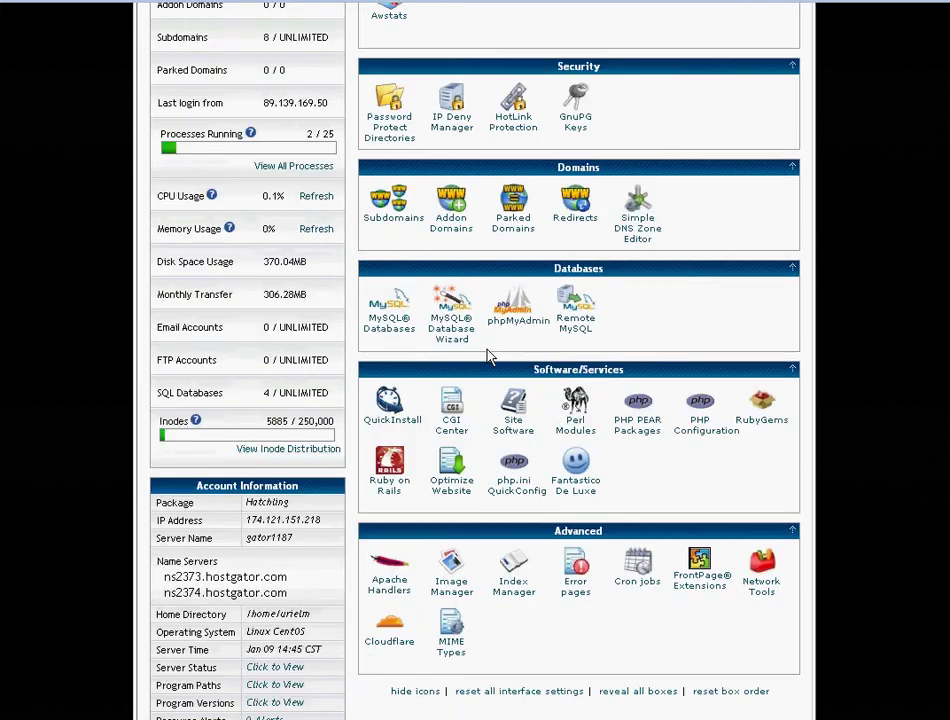
click(577, 499)
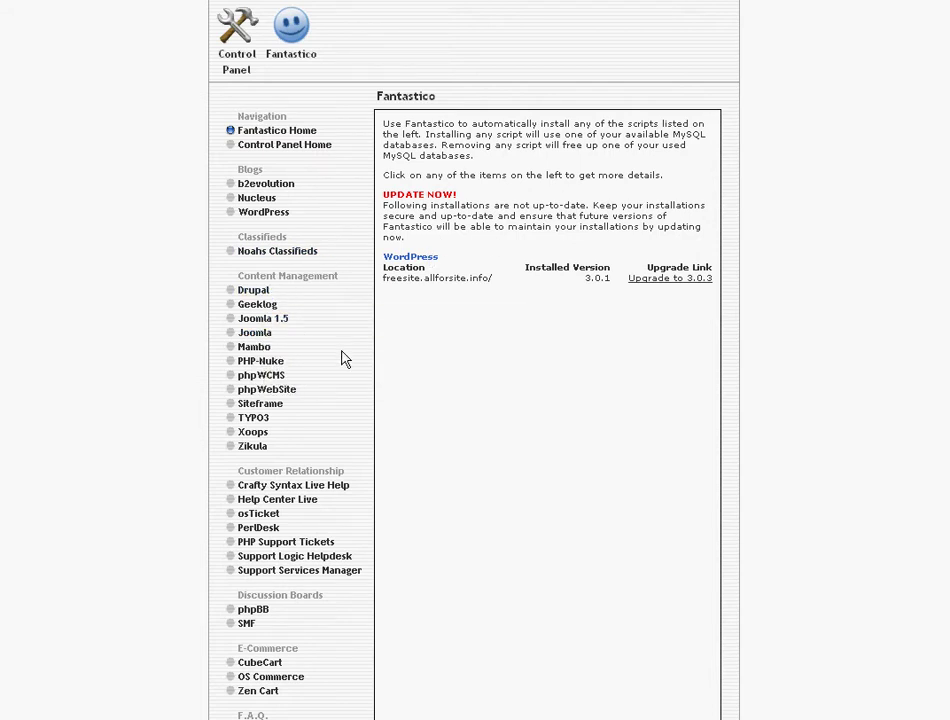
click(262, 214)
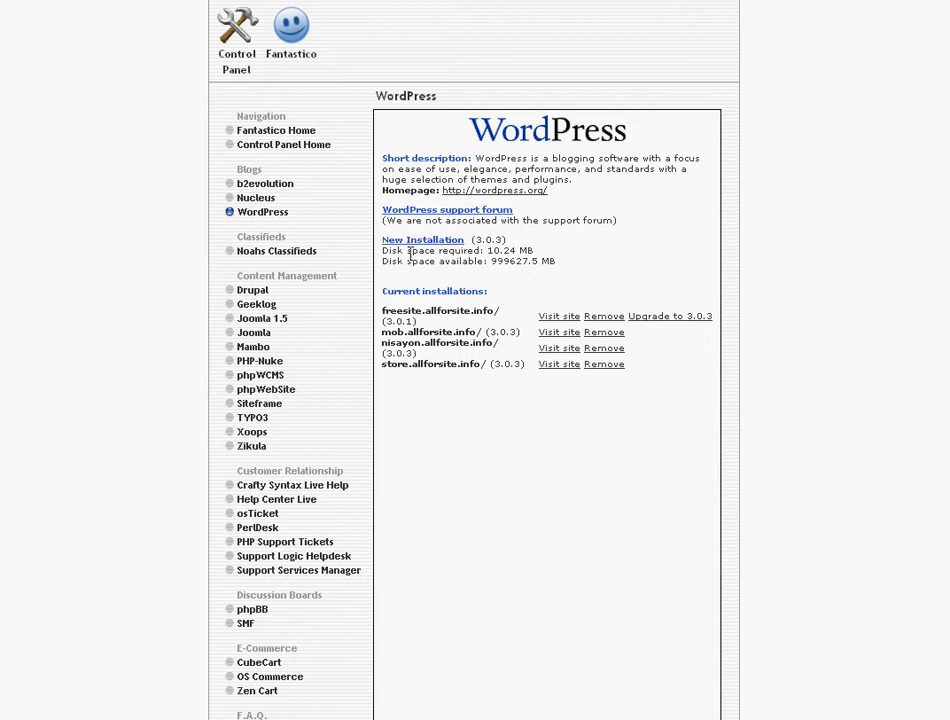
Start a new WordPress installation on allforsite.info, leaving the install directory empty for the root
click(408, 241)
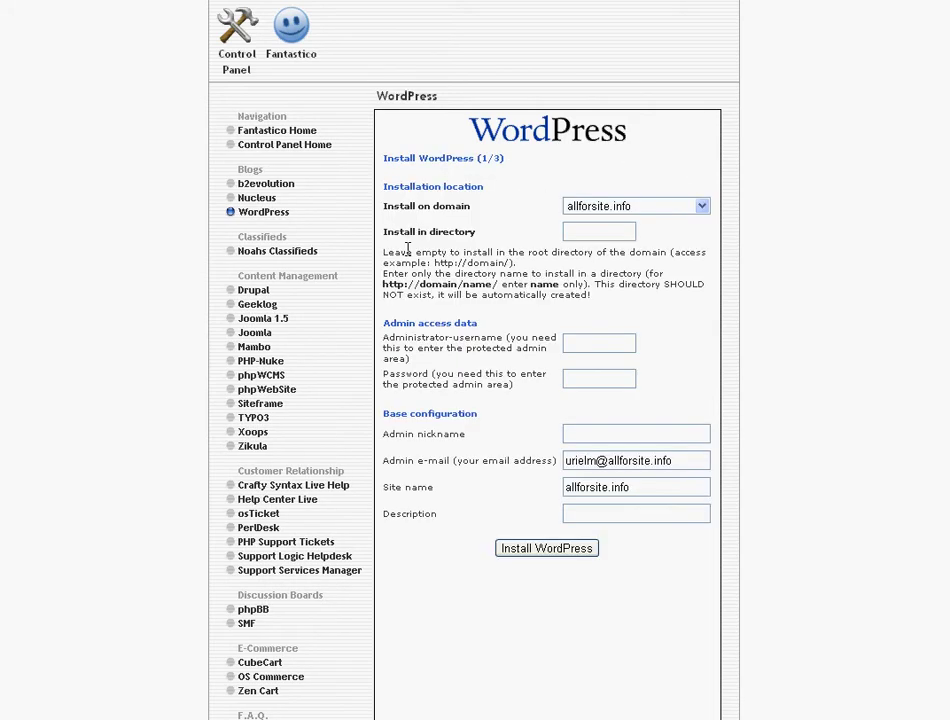
click(628, 206)
click(610, 229)
click(590, 207)
click(680, 207)
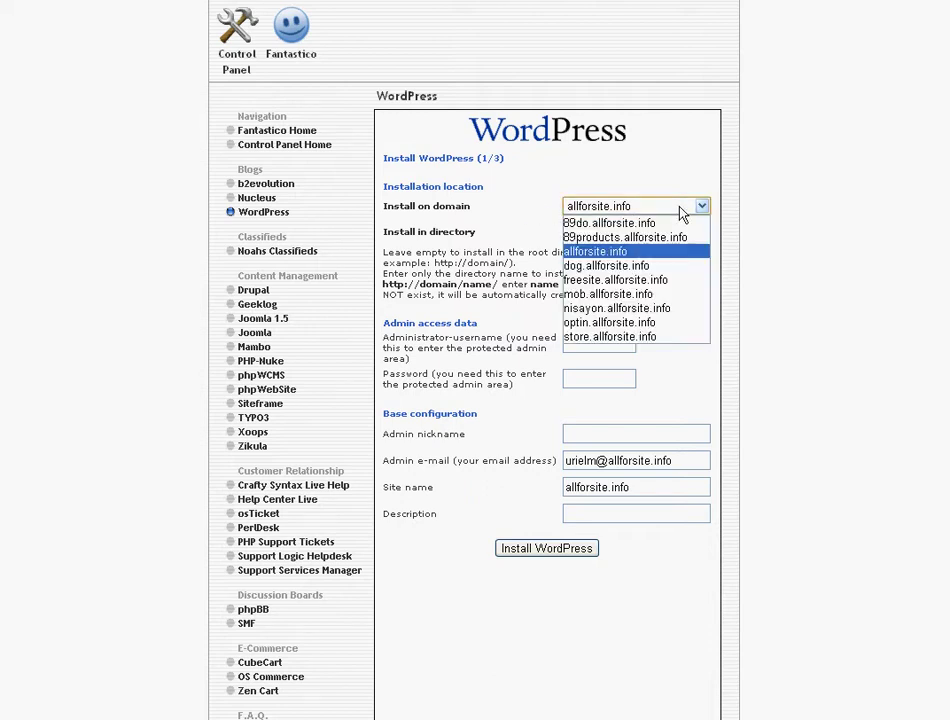
click(636, 251)
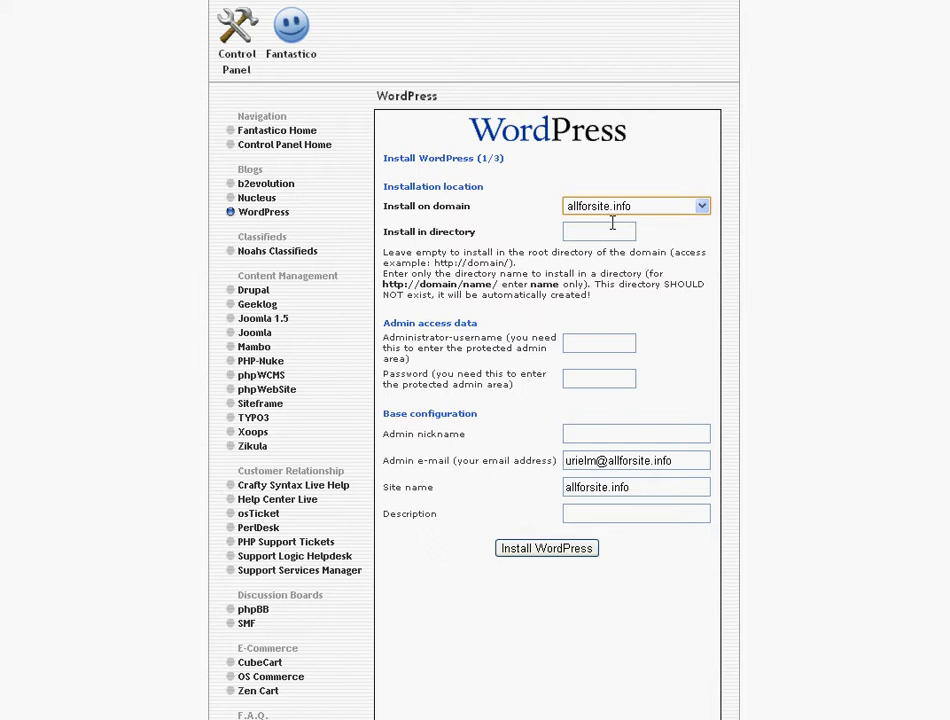
click(598, 232)
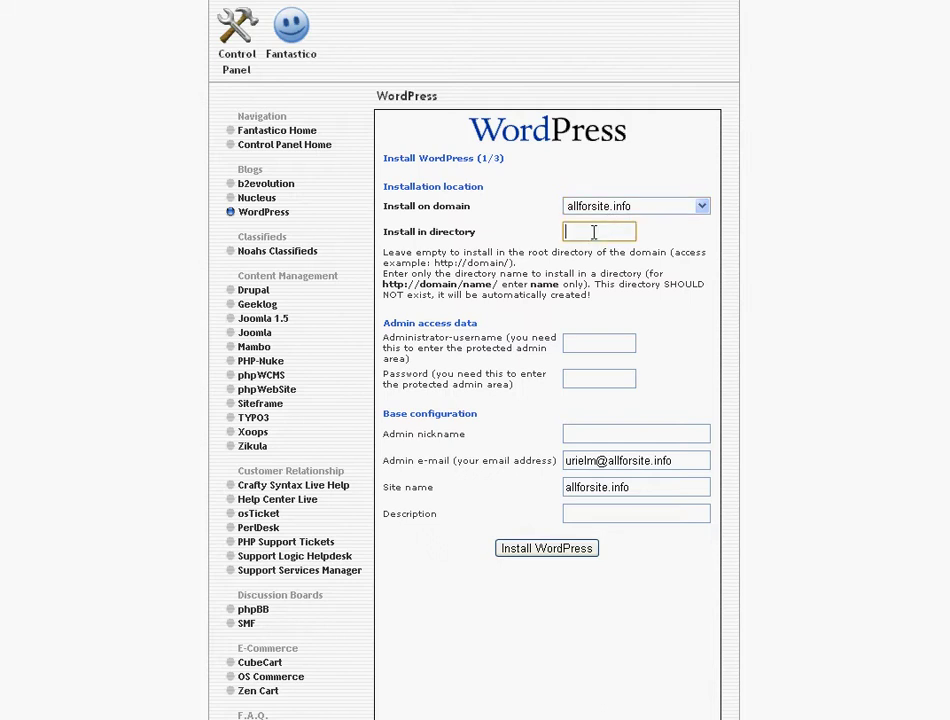
Enter admin username 'admin' and the admin password, then install and finish WordPress
click(582, 342)
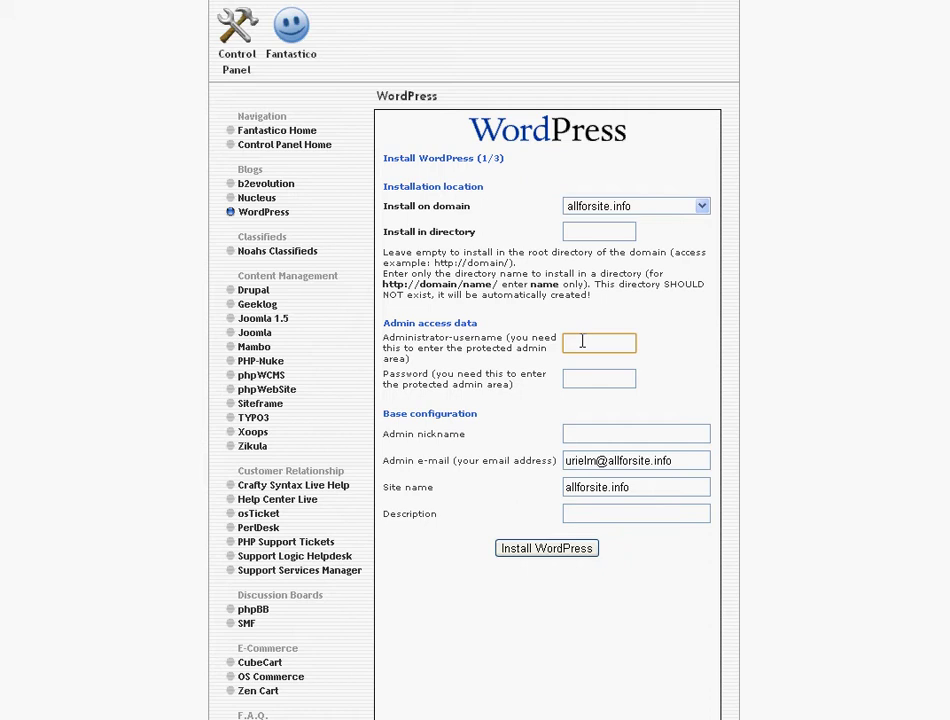
text(admin)
key(Tab)
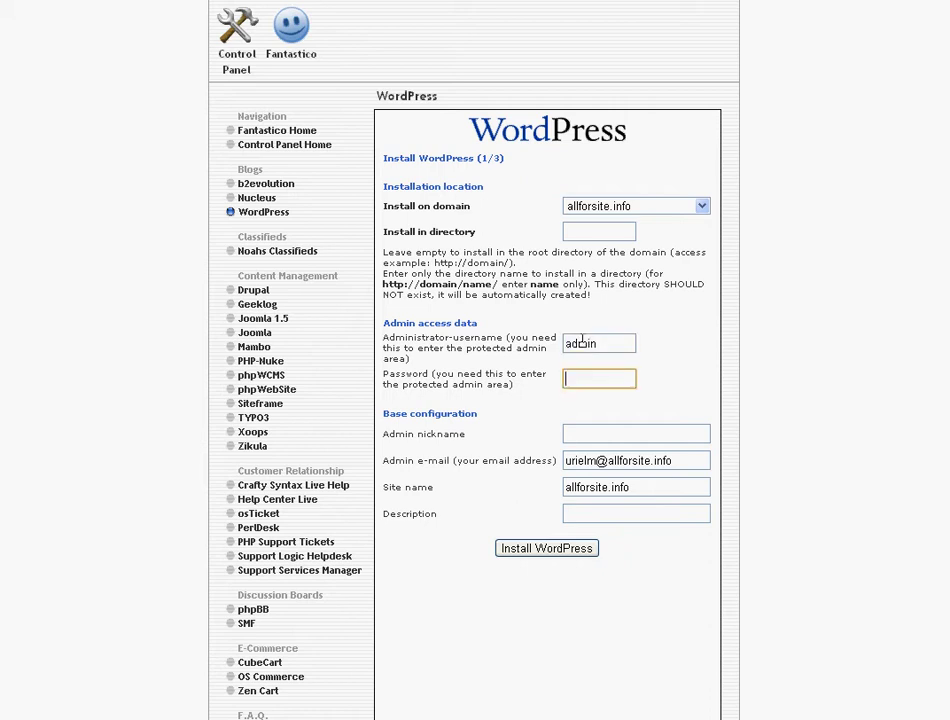
text(12345)
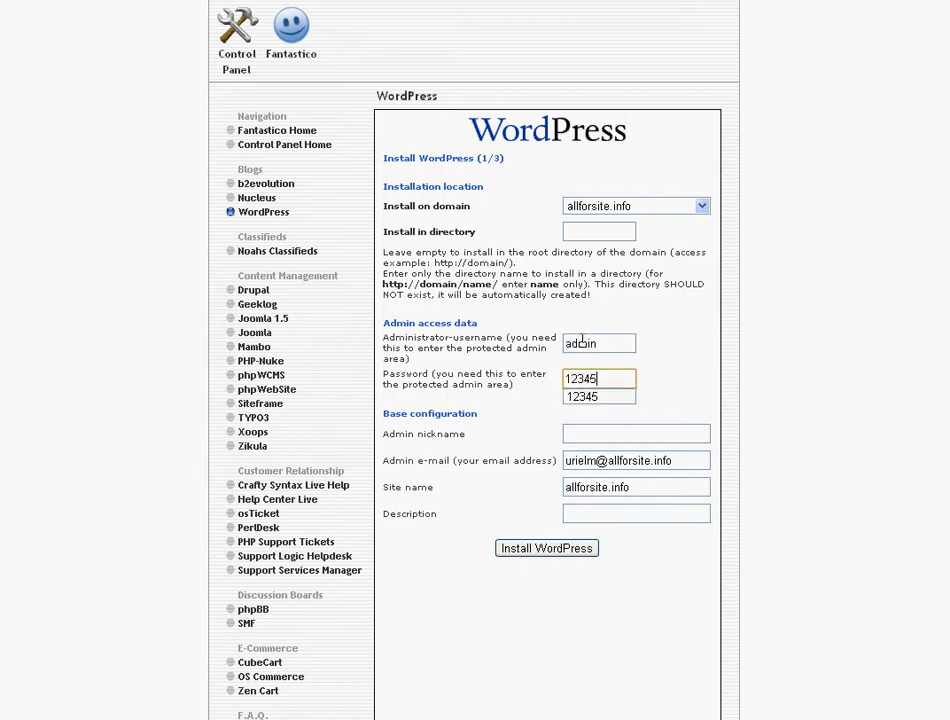
key(Down)
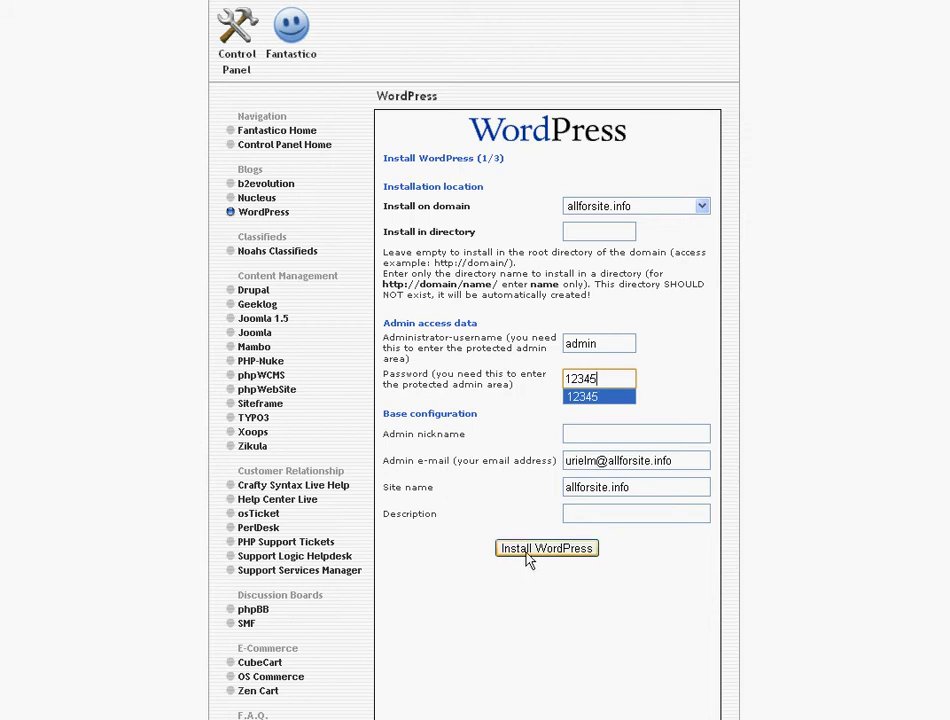
click(529, 556)
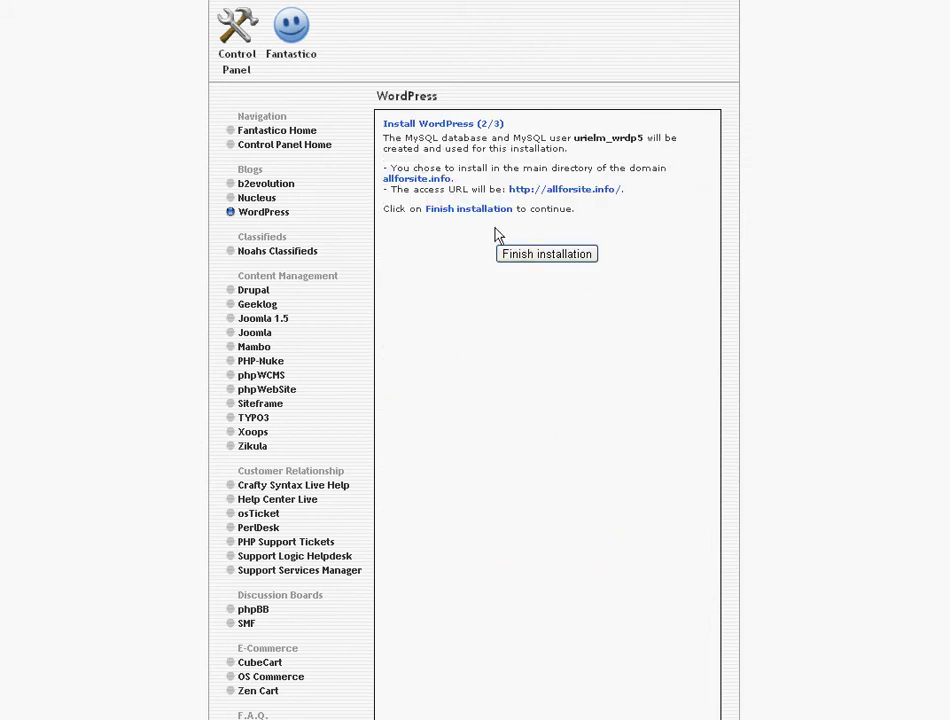
click(541, 262)
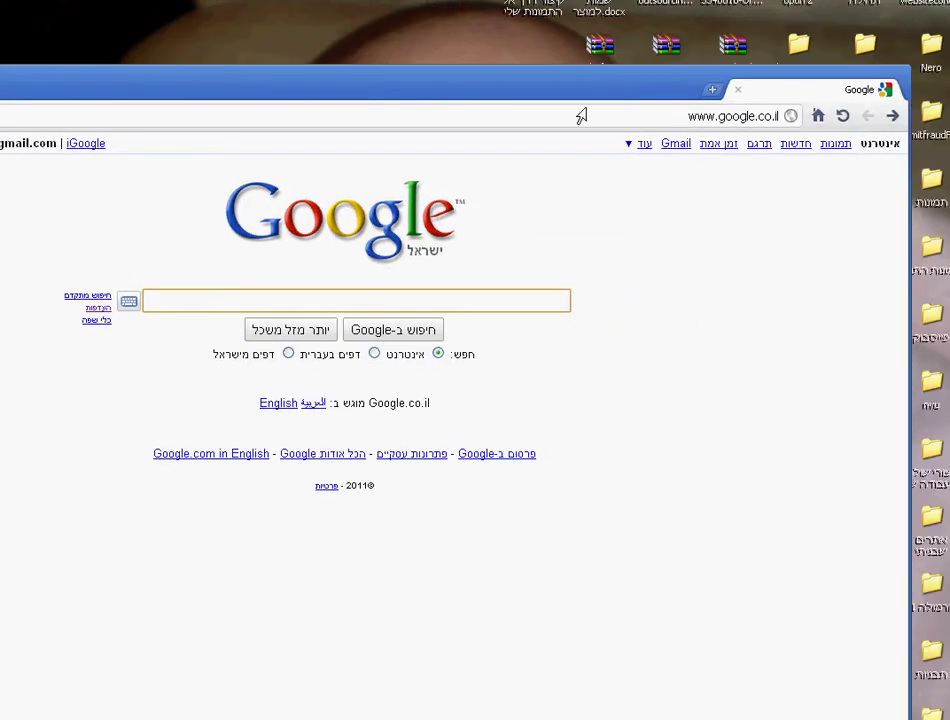
click(581, 114)
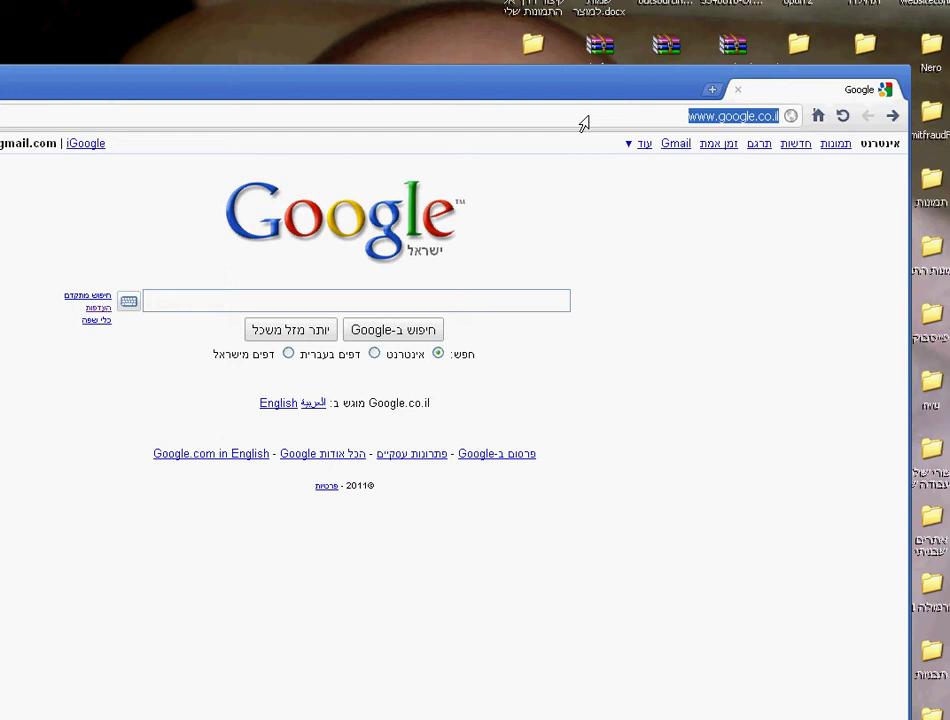
text(ww.)
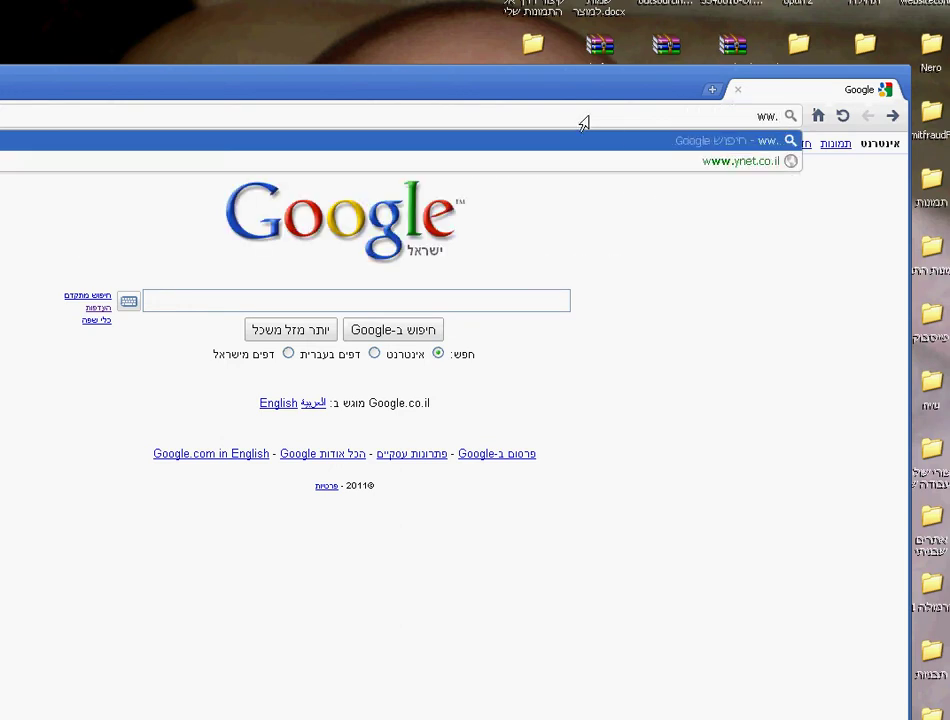
text(aa)
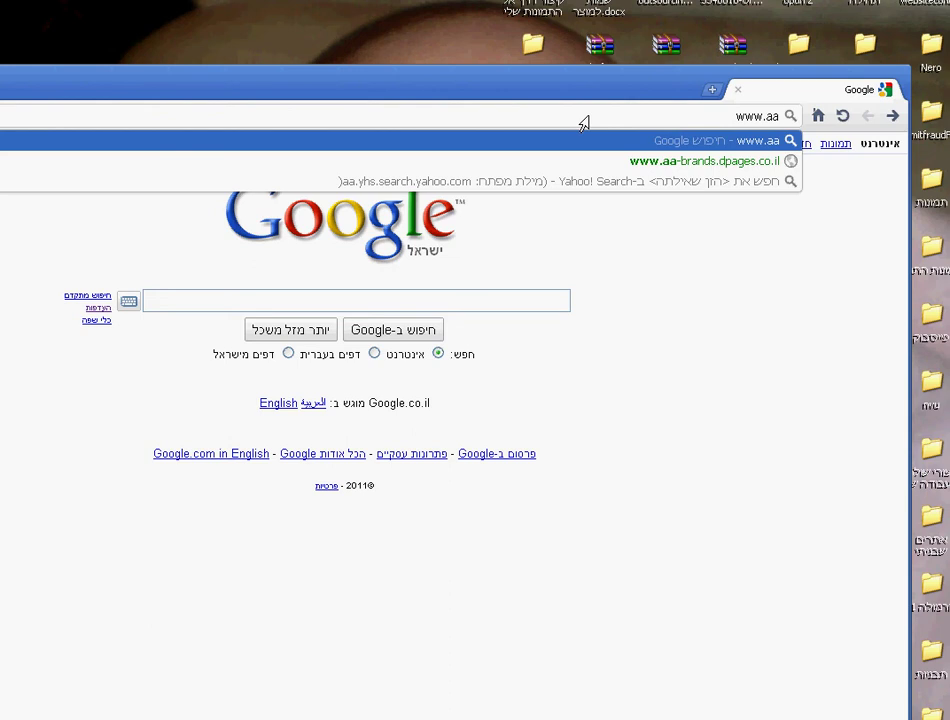
key(BackSpace)
text(llforsite.info)
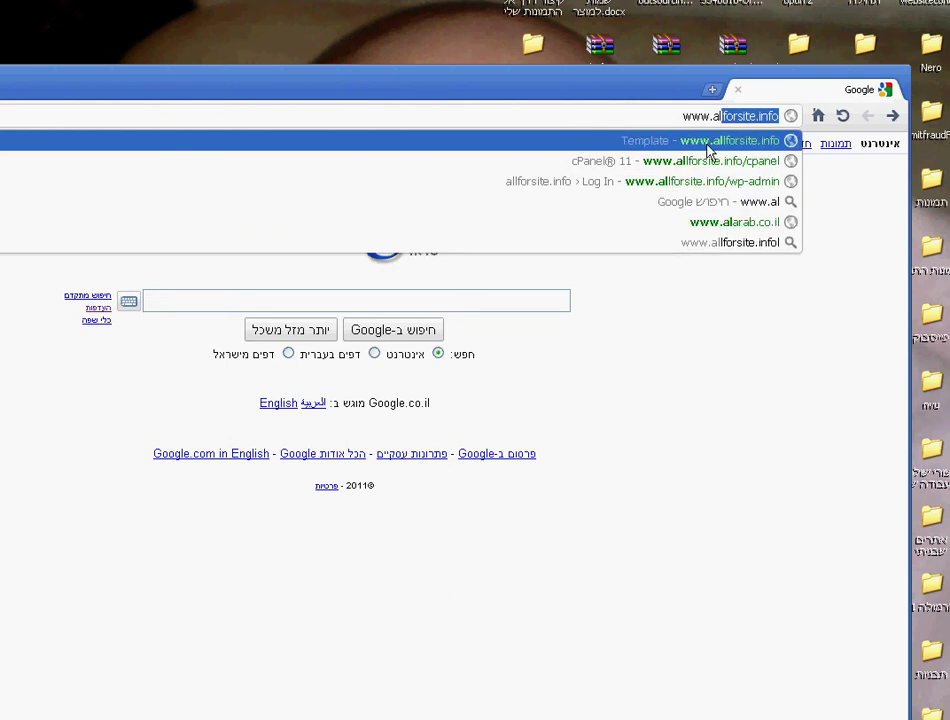
click(708, 141)
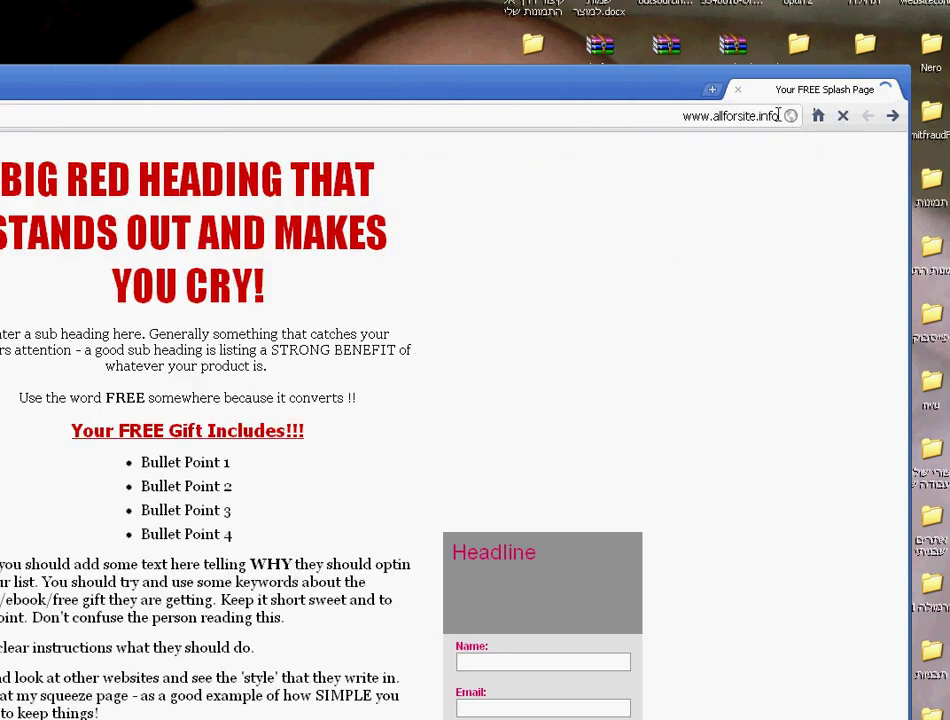
Go to allforsite.info/wp-admin to reach the WordPress login page
click(778, 116)
click(775, 115)
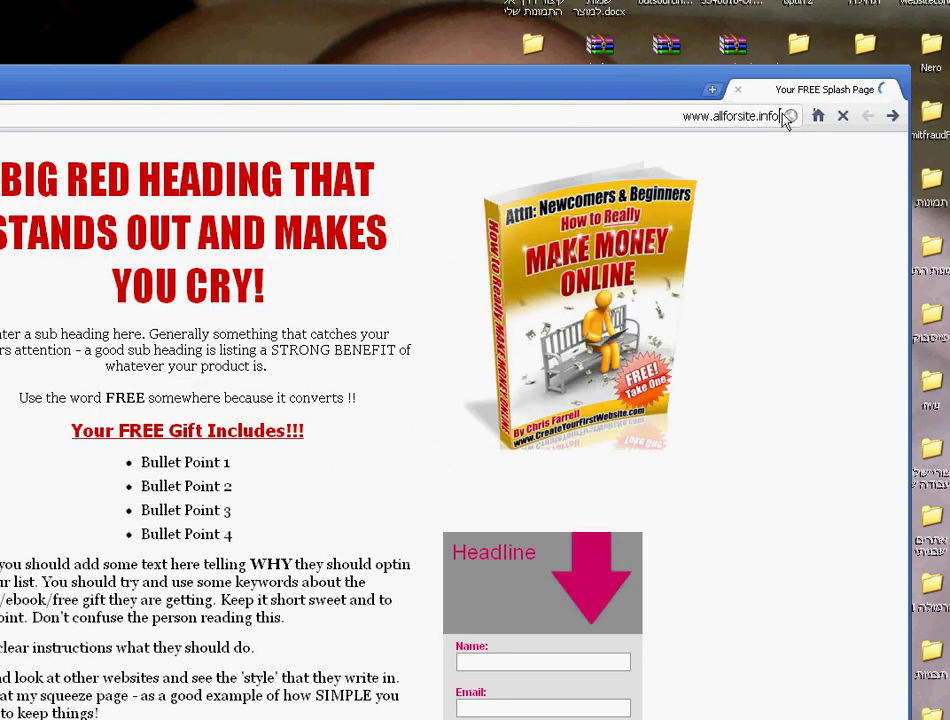
text(/)
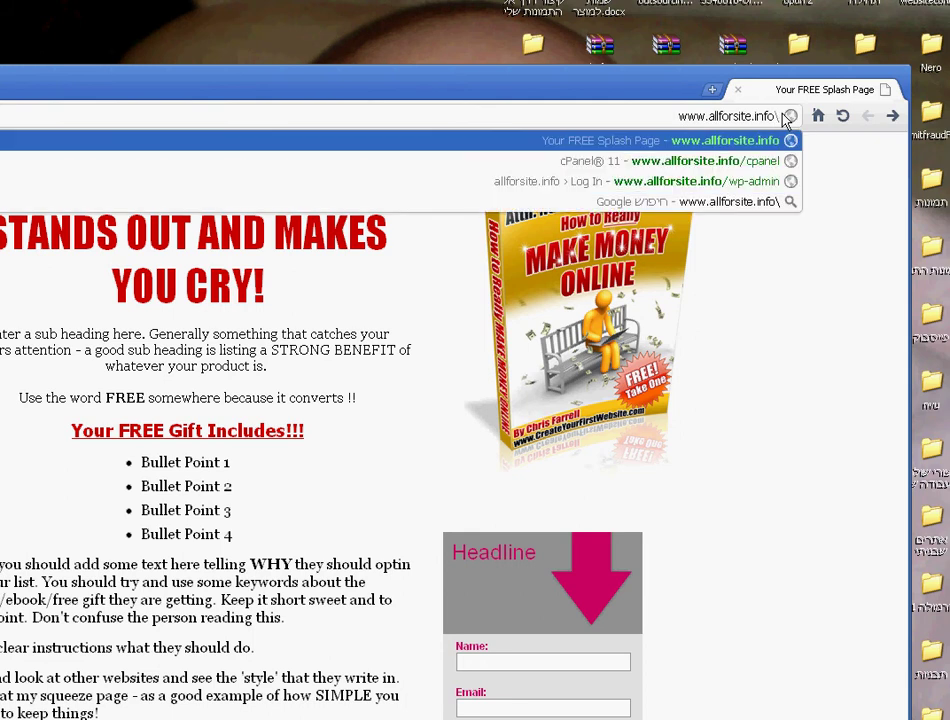
text(wp-)
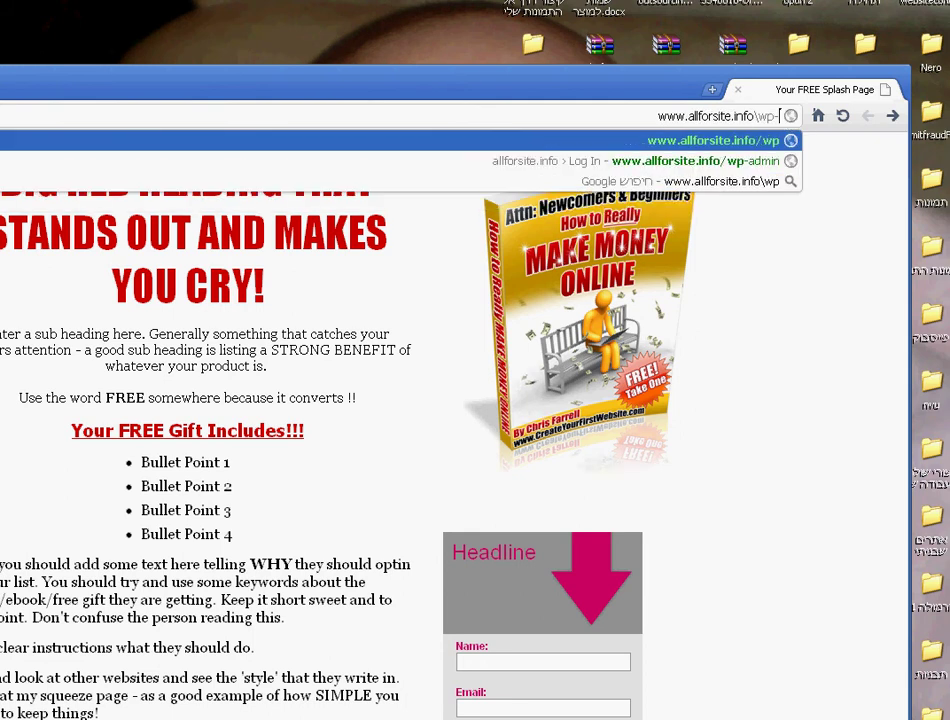
text(admin)
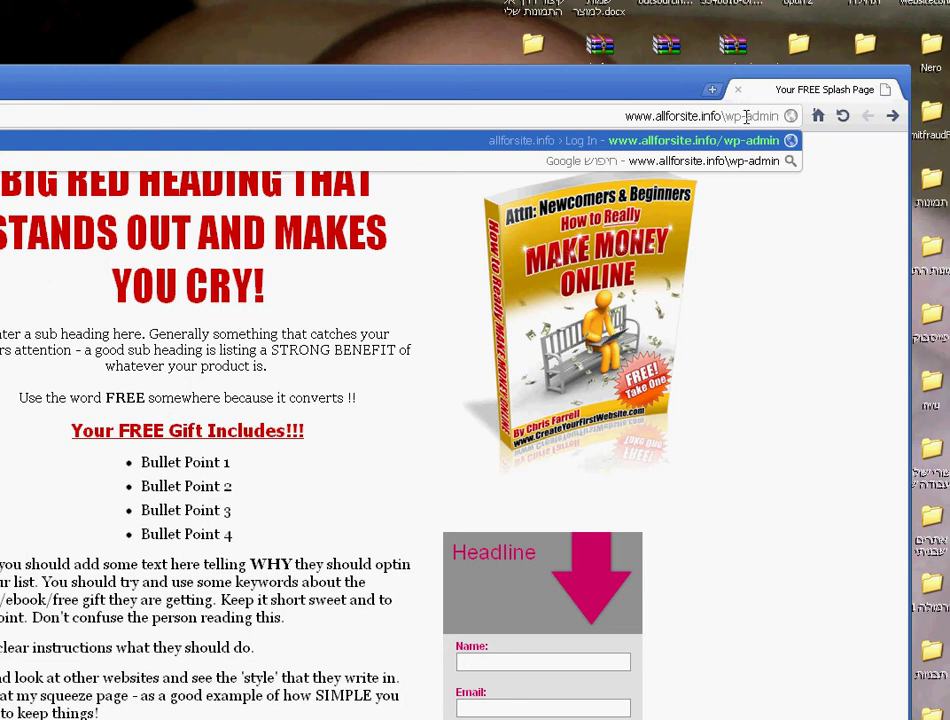
key(Return)
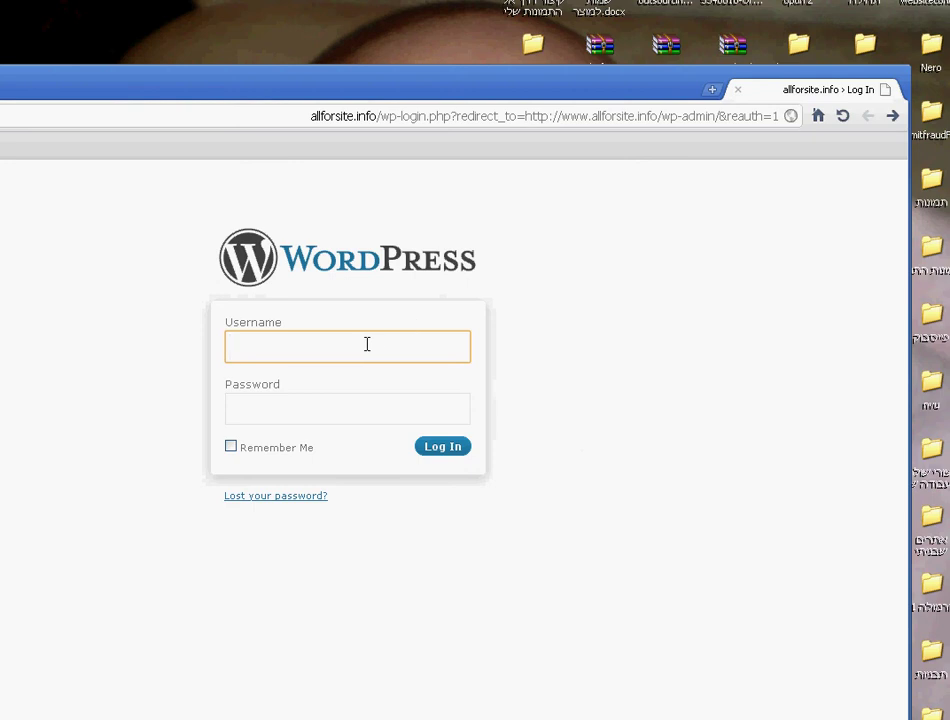
Log in as admin with the account password, preview the public site, then return to the Dashboard
text(a)
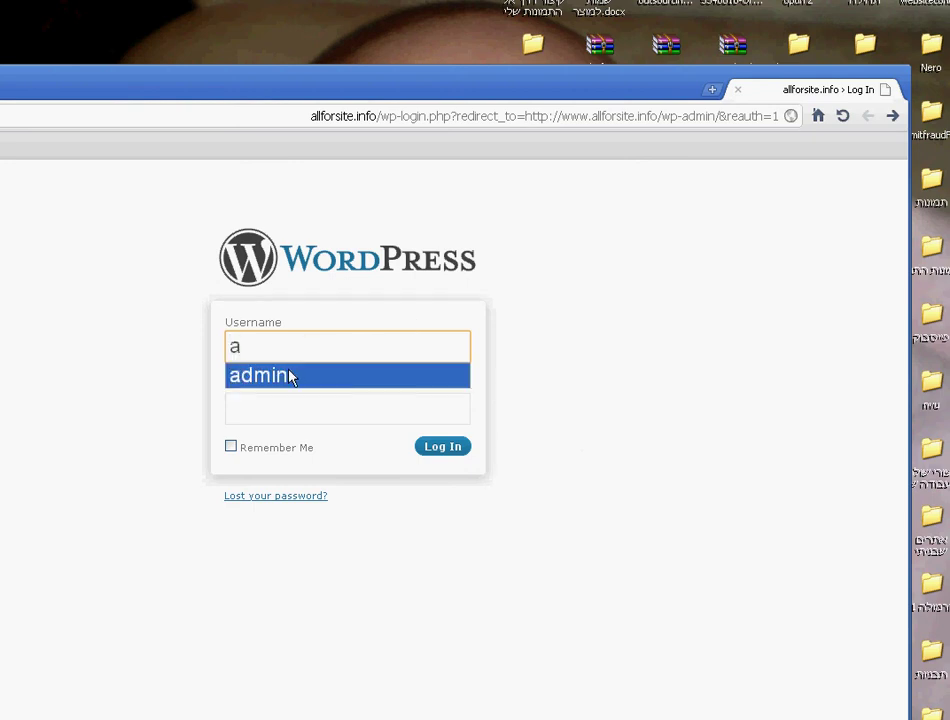
click(290, 377)
click(275, 403)
text(admin)
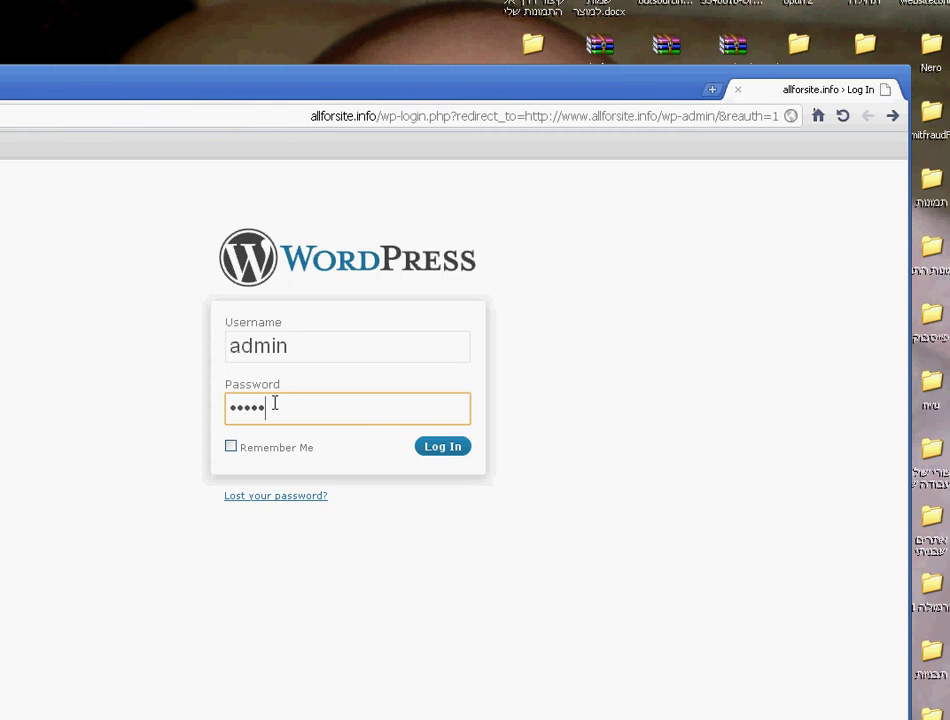
key(Return)
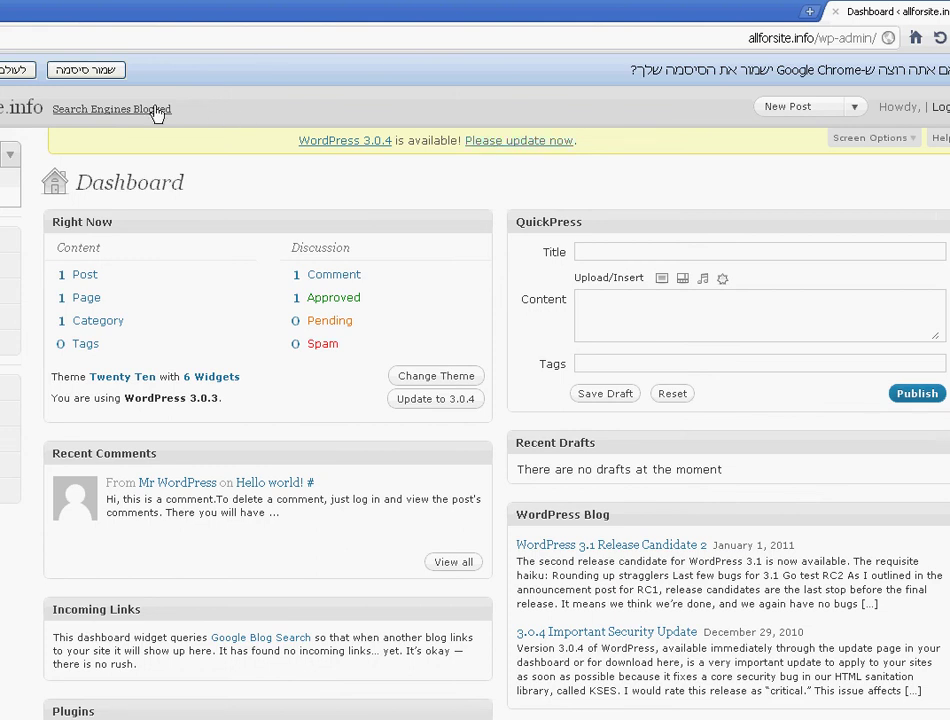
click(38, 108)
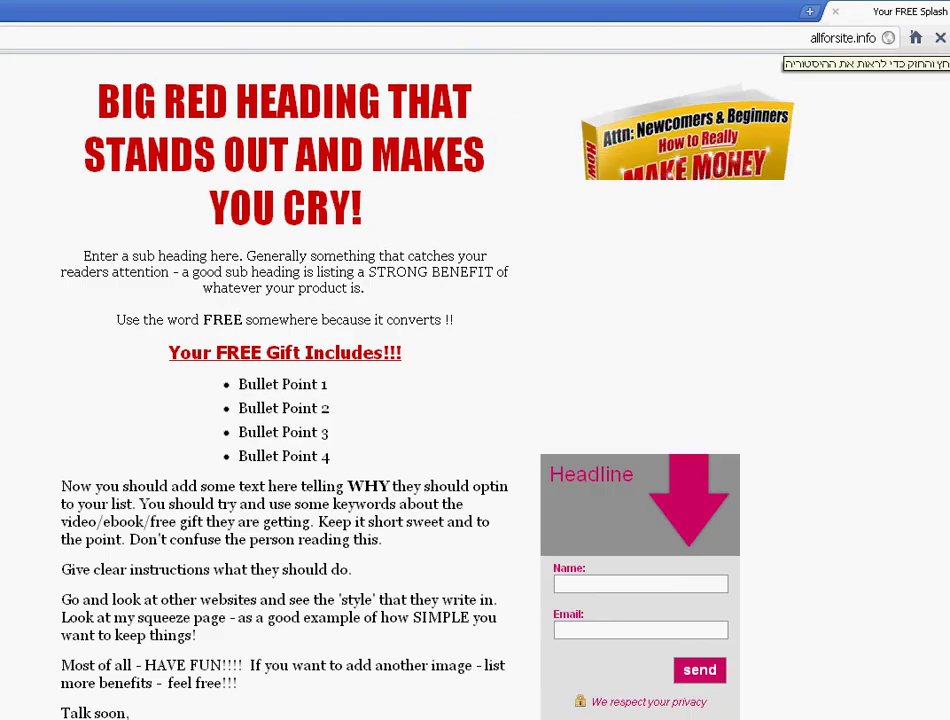
key(alt+Left)
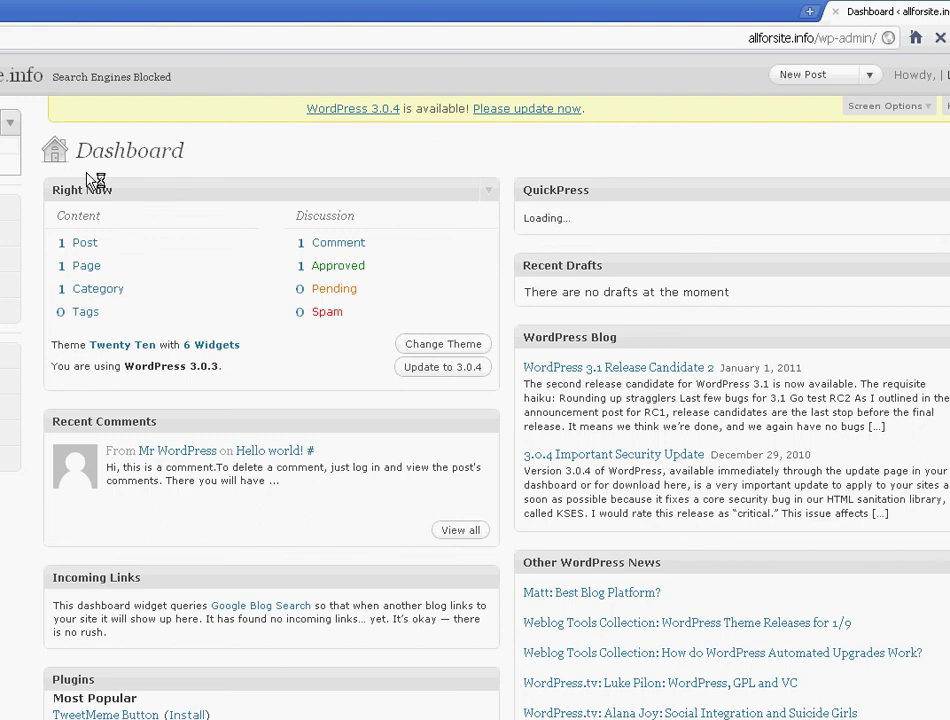